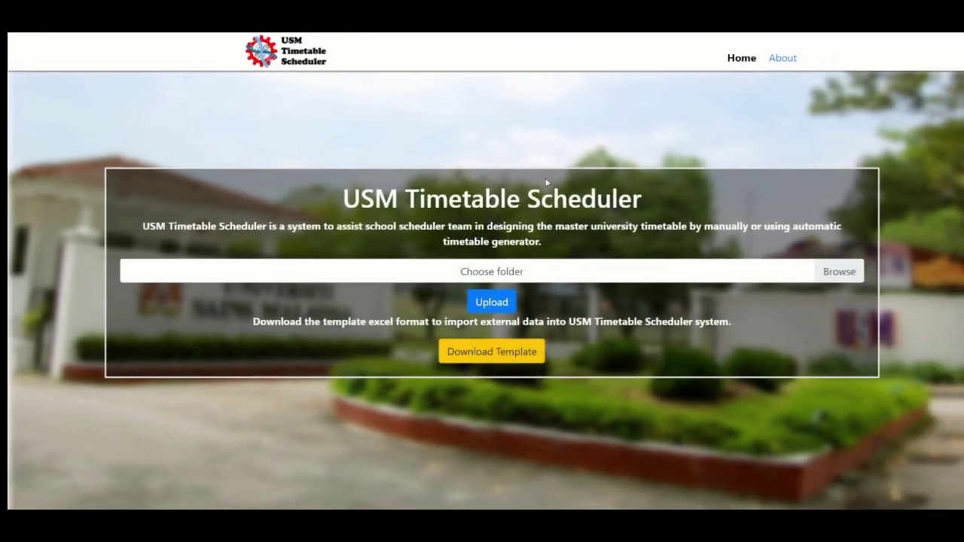
View the About page's project description and return to the home page
{"action": "left_click", "coordinate": [794, 59]}
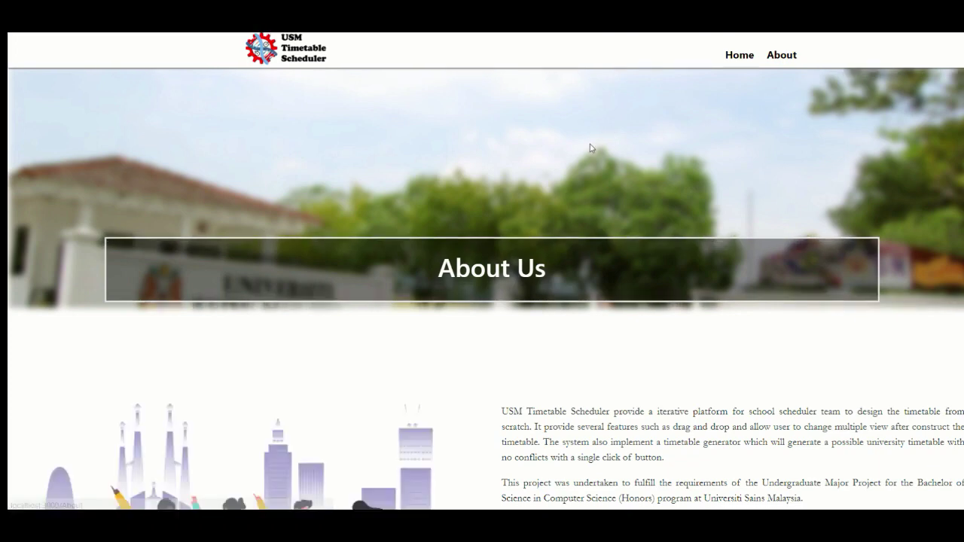
{"action": "scroll", "coordinate": [591, 147], "scroll_direction": "down", "scroll_amount": 3}
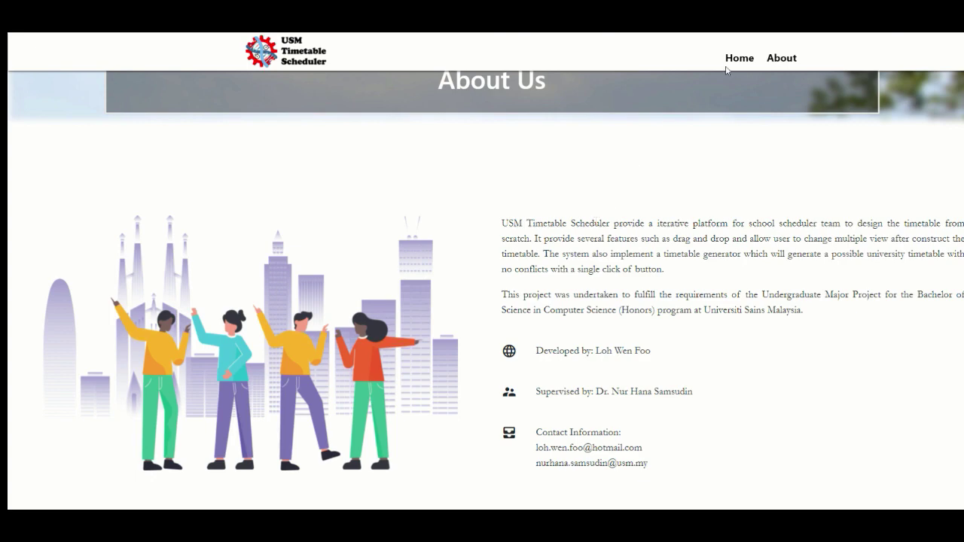
{"action": "left_click", "coordinate": [729, 64]}
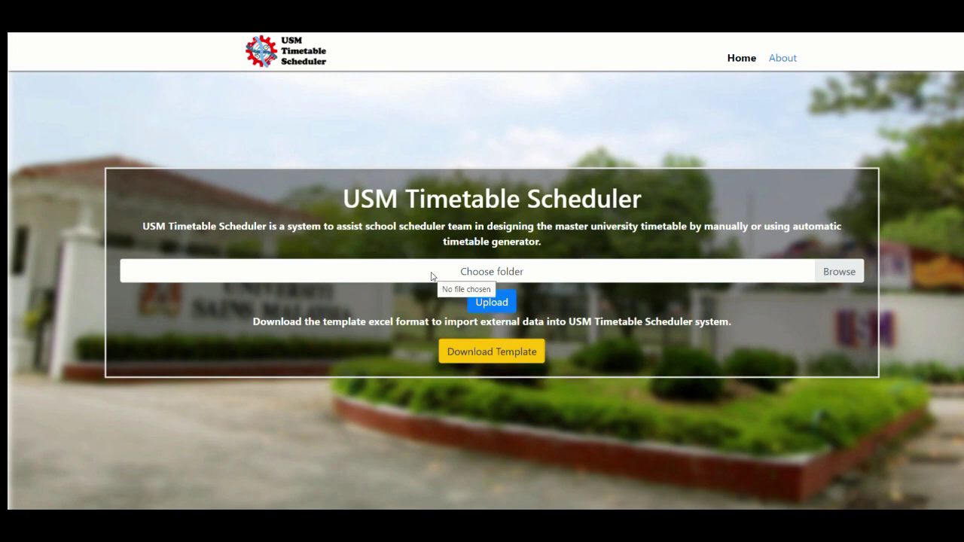
Try to import the input folder from Documents > fyp > data > data and dismiss the resulting message
{"action": "left_click", "coordinate": [436, 273]}
{"action": "left_click", "coordinate": [334, 140]}
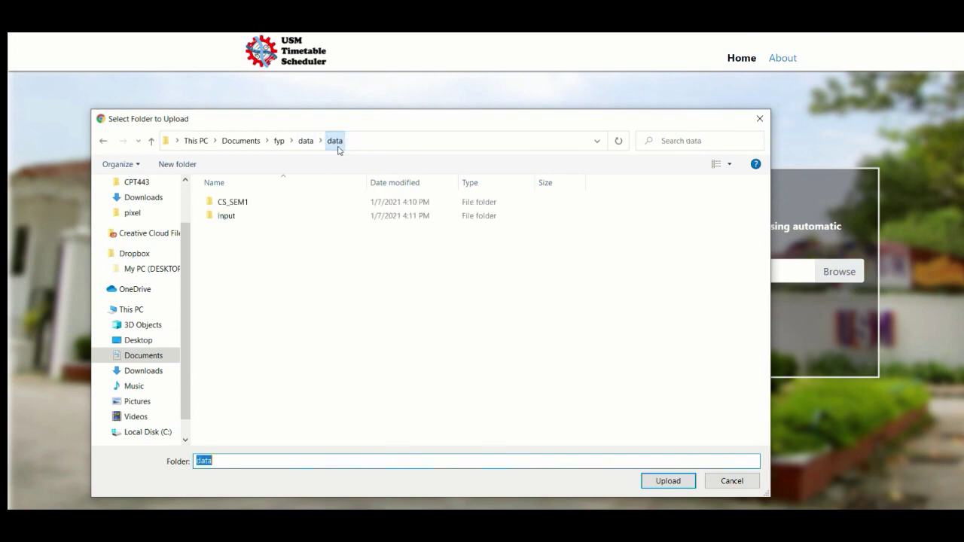
{"action": "left_click", "coordinate": [282, 217]}
{"action": "left_click", "coordinate": [657, 481]}
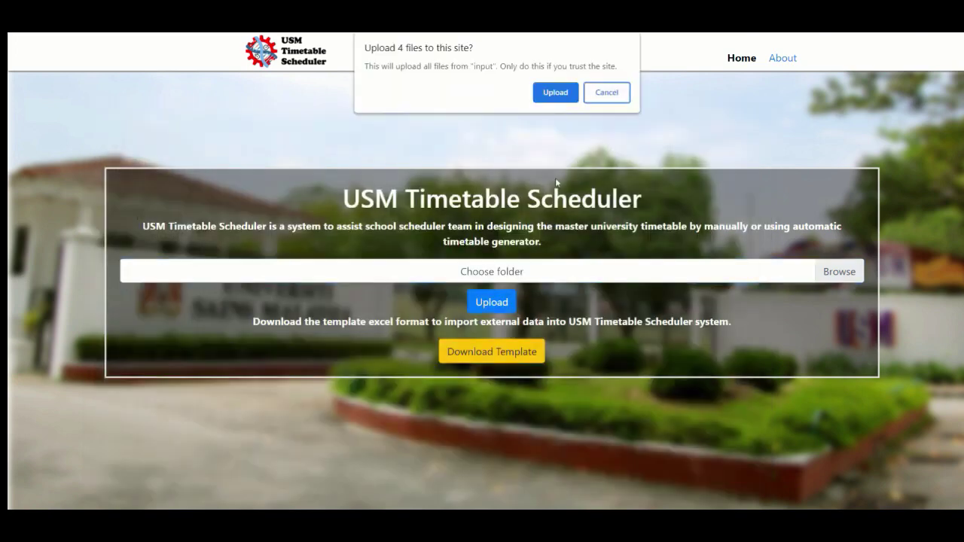
{"action": "left_click", "coordinate": [555, 92]}
{"action": "left_click", "coordinate": [491, 302]}
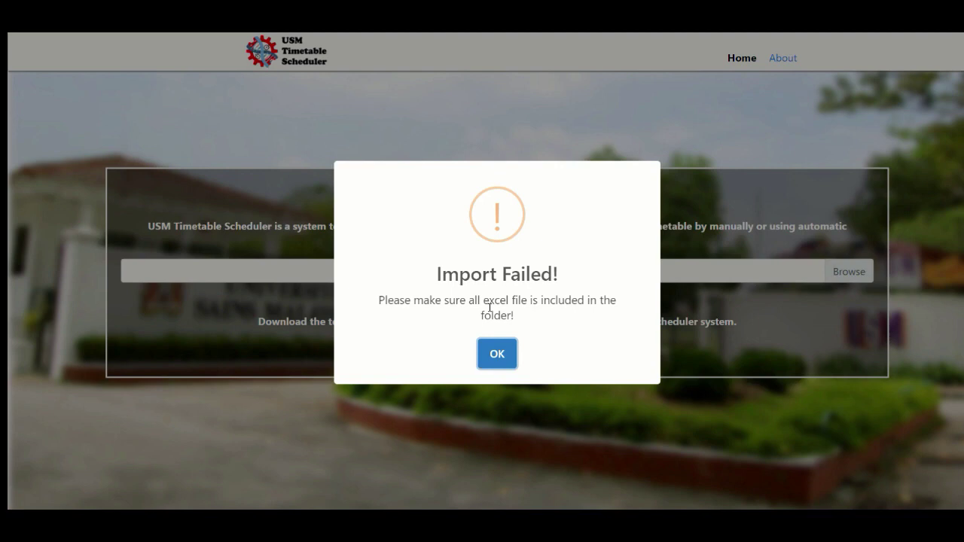
{"action": "left_click", "coordinate": [495, 351]}
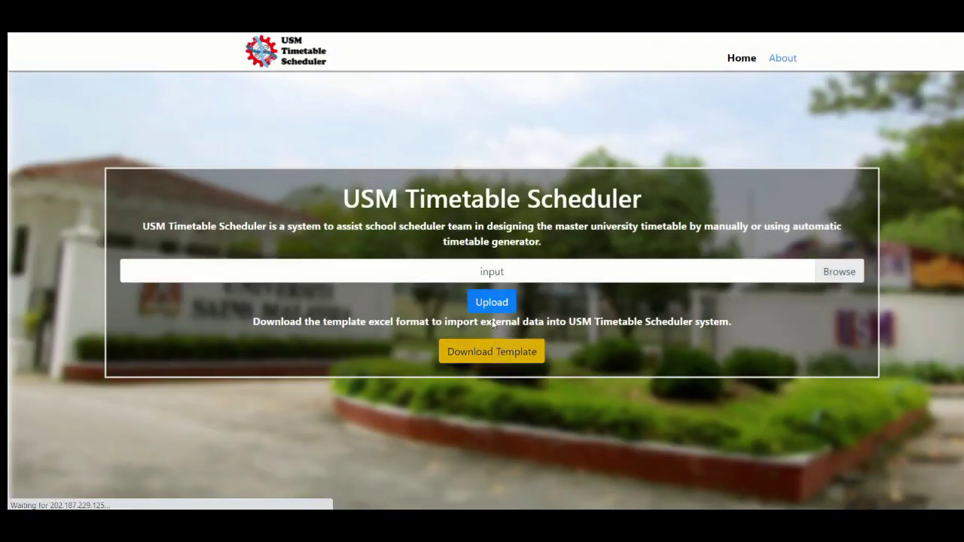
Download the Excel template archive and open course.xlsx from its templateData folder
{"action": "left_click", "coordinate": [492, 354]}
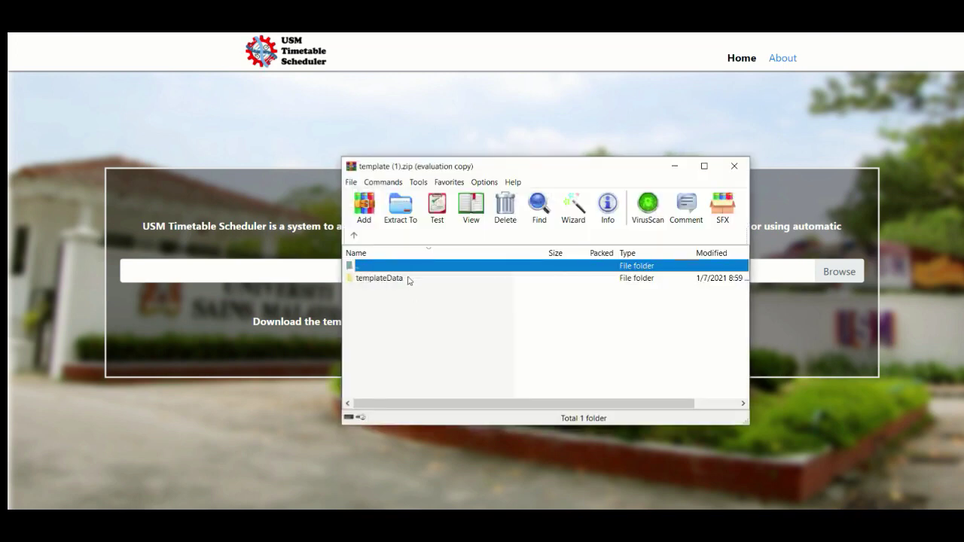
{"action": "left_click", "coordinate": [637, 244]}
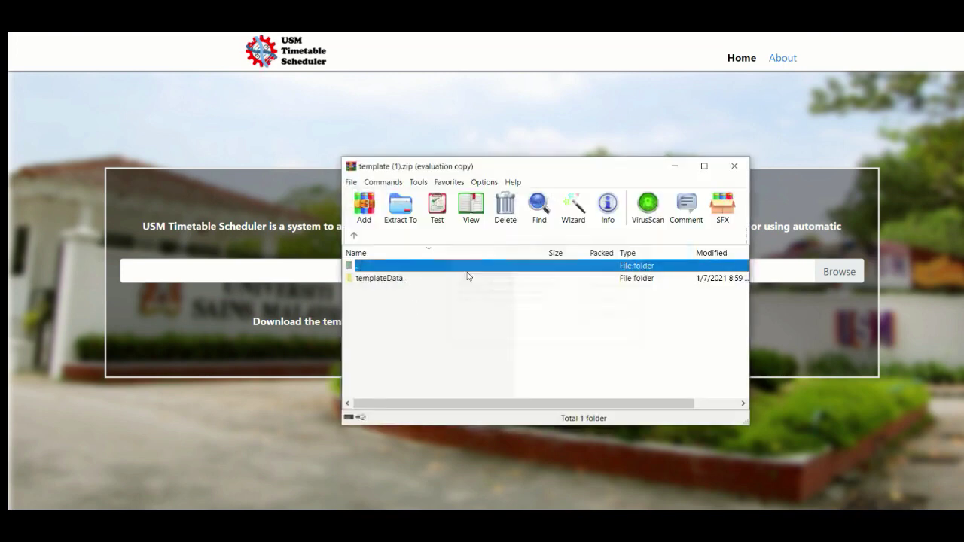
{"action": "double_click", "coordinate": [420, 280]}
{"action": "left_click", "coordinate": [379, 316]}
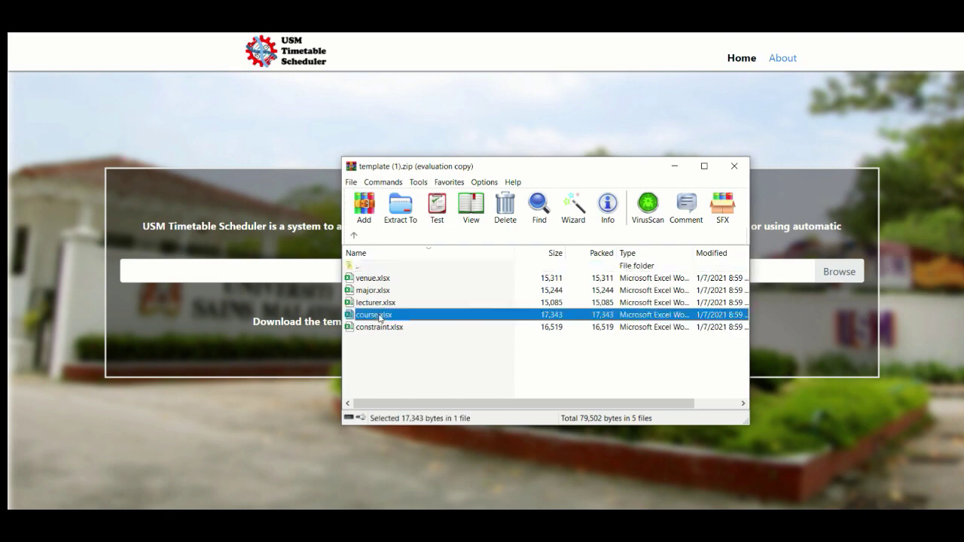
{"action": "double_click", "coordinate": [384, 316]}
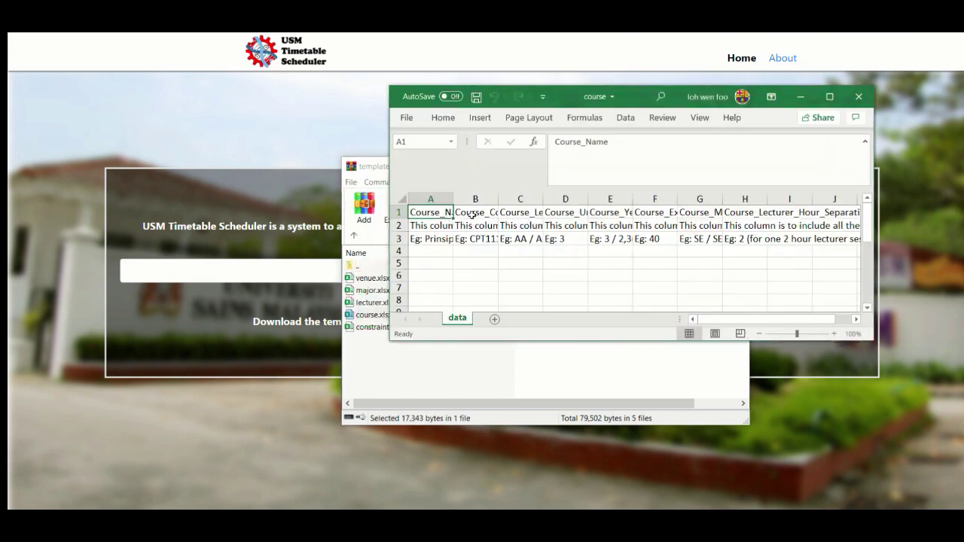
Examine the guidelines and examples for the course name and course code columns, then close the workbook and the archive
{"action": "left_click", "coordinate": [469, 215]}
{"action": "left_click", "coordinate": [423, 229]}
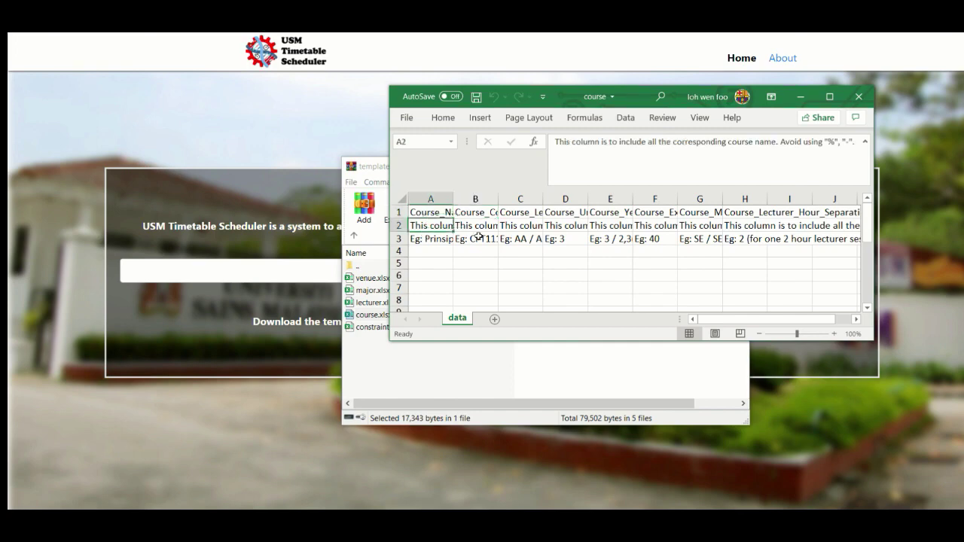
{"action": "left_click", "coordinate": [484, 230]}
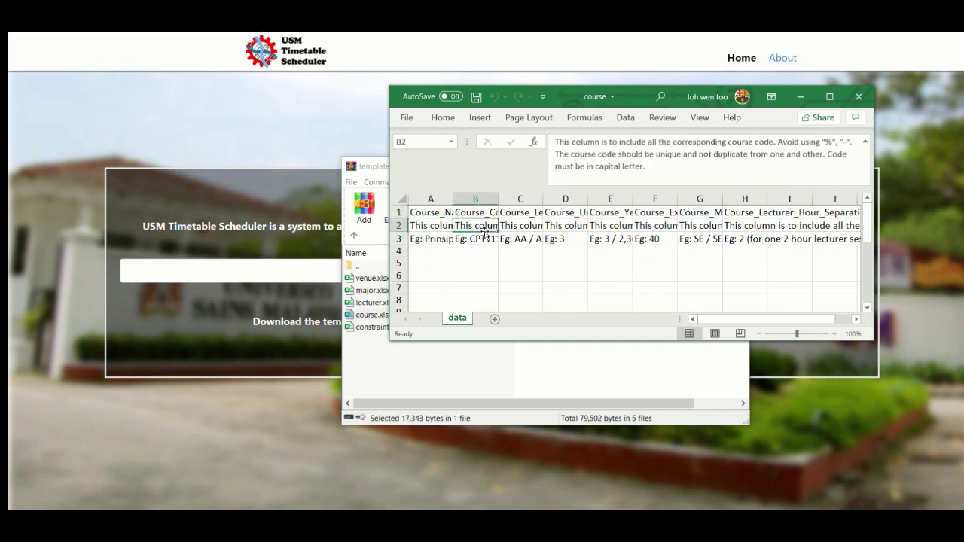
{"action": "left_click", "coordinate": [429, 242]}
{"action": "left_click", "coordinate": [475, 240]}
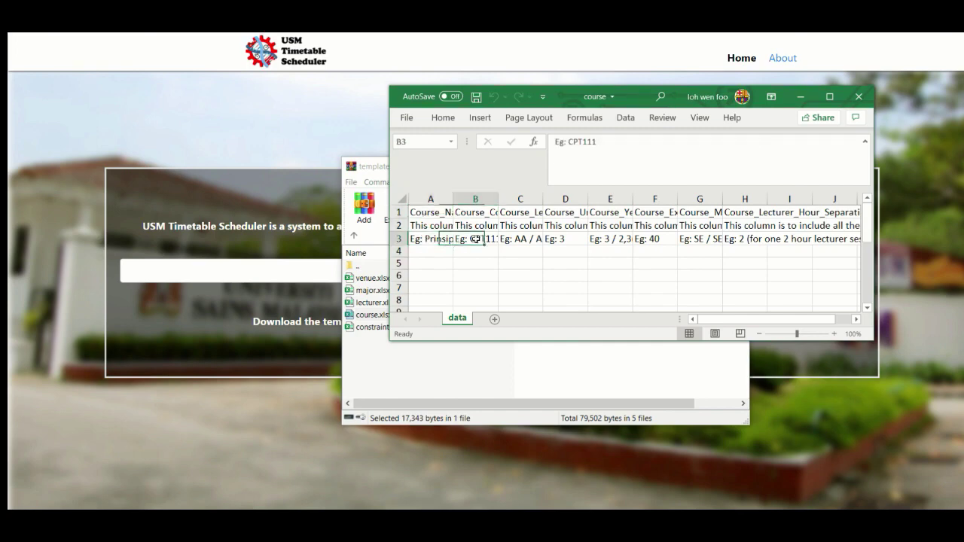
{"action": "left_click", "coordinate": [846, 96]}
{"action": "left_click", "coordinate": [733, 164]}
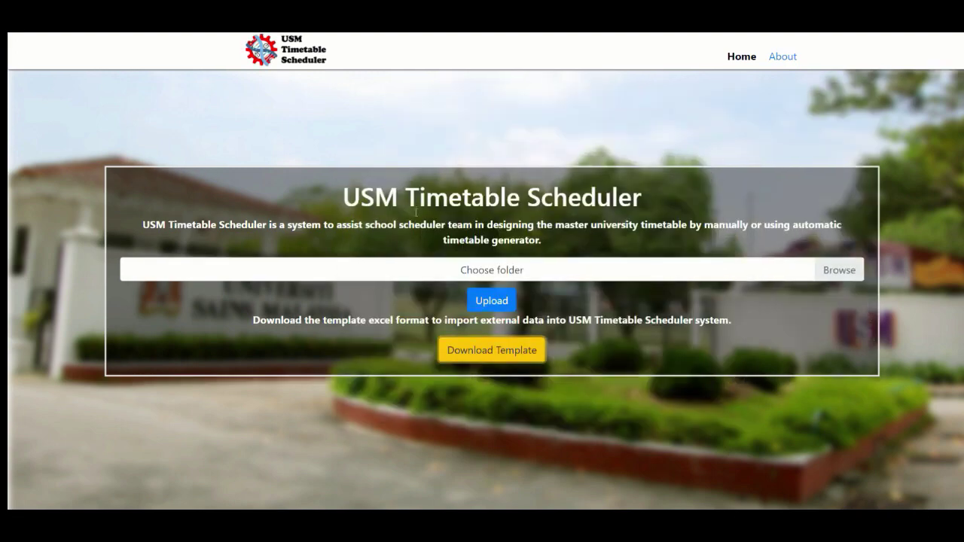
Import the CS_SEM1 folder from the data directory into the scheduler and continue to the summary
{"action": "scroll", "coordinate": [415, 213], "scroll_direction": "down", "scroll_amount": 6}
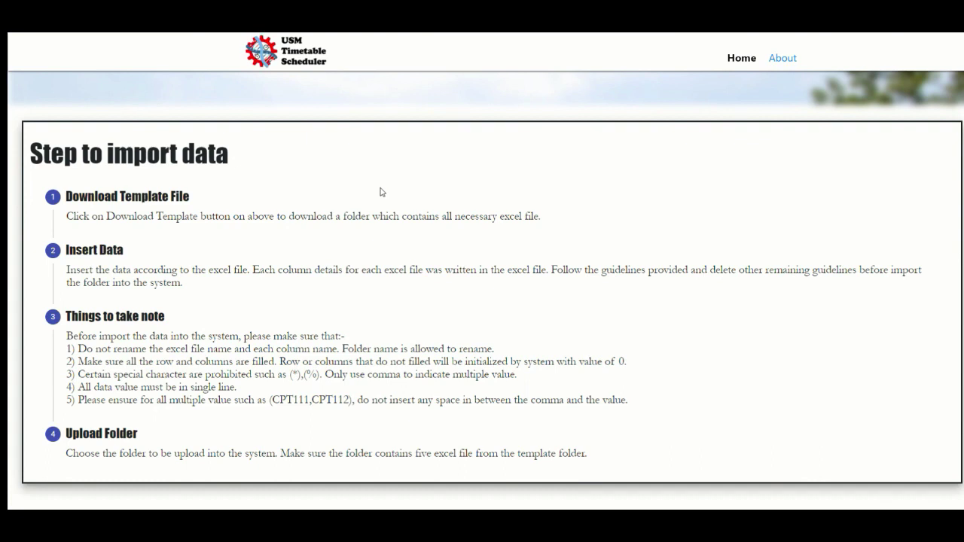
{"action": "scroll", "coordinate": [382, 192], "scroll_direction": "up", "scroll_amount": 6}
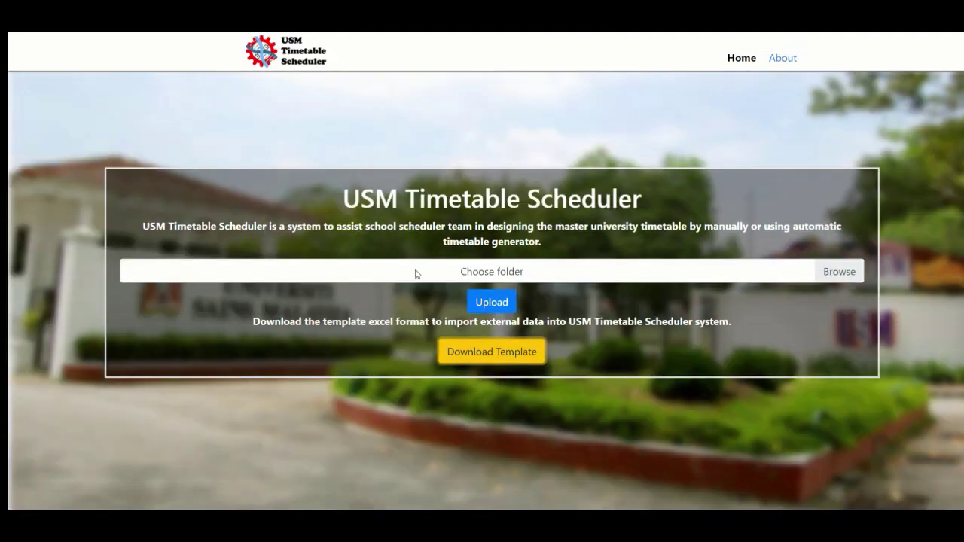
{"action": "left_click", "coordinate": [416, 275]}
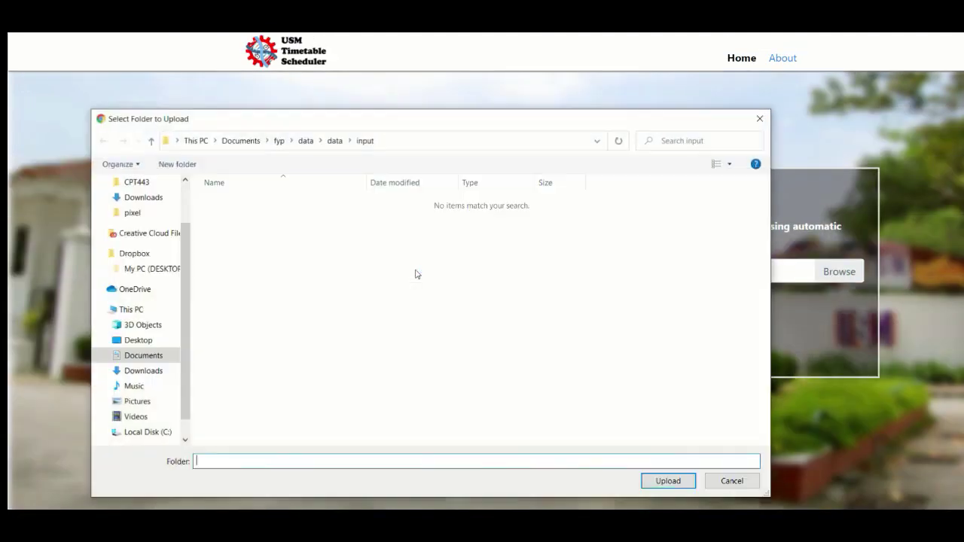
{"action": "left_click", "coordinate": [334, 140]}
{"action": "left_click", "coordinate": [309, 204]}
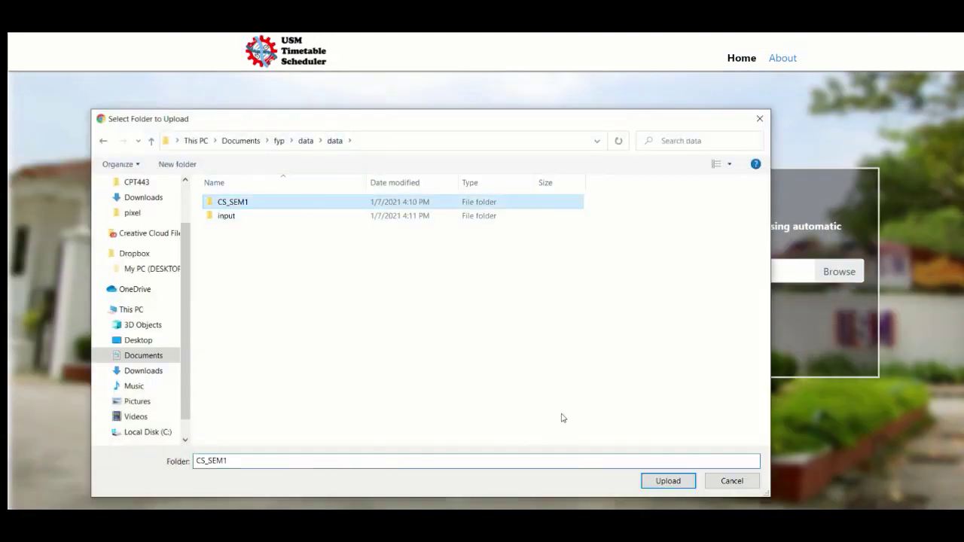
{"action": "left_click", "coordinate": [667, 480]}
{"action": "left_click", "coordinate": [555, 103]}
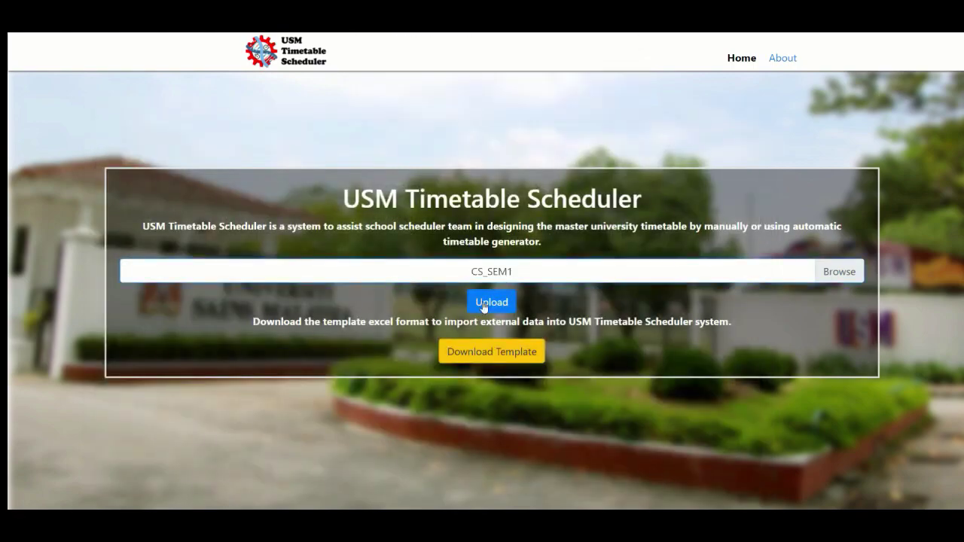
{"action": "left_click", "coordinate": [488, 302]}
{"action": "left_click", "coordinate": [498, 351]}
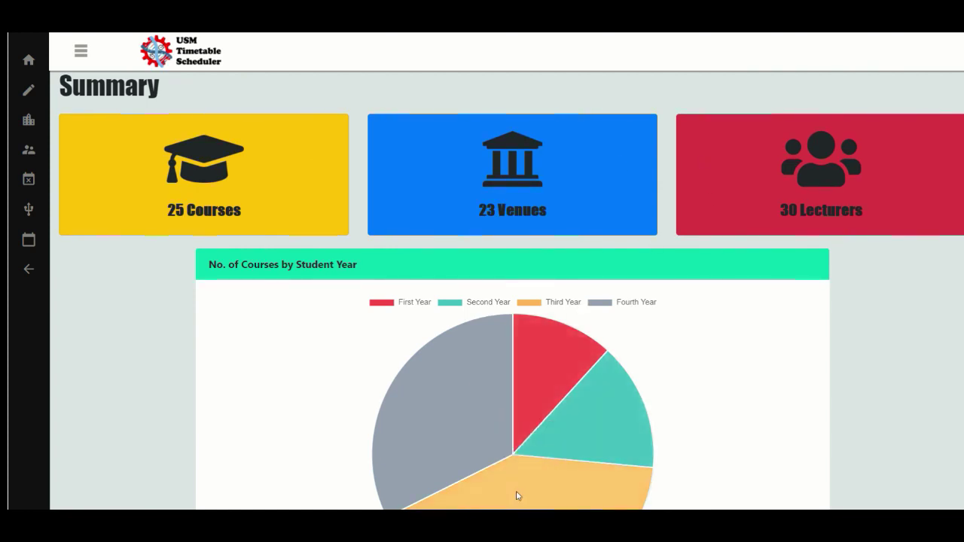
Open the course data for editing
{"action": "mouse_move", "coordinate": [468, 441]}
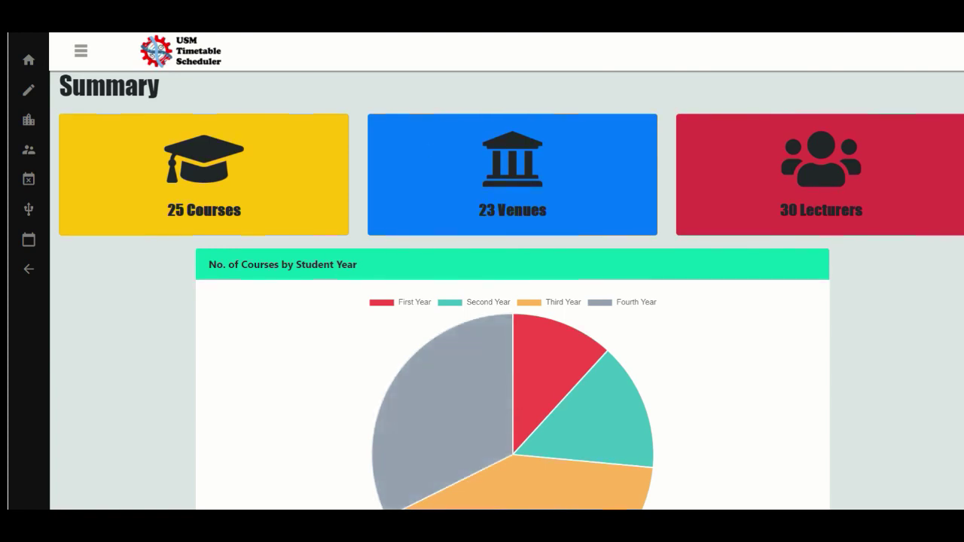
{"action": "mouse_move", "coordinate": [17, 80]}
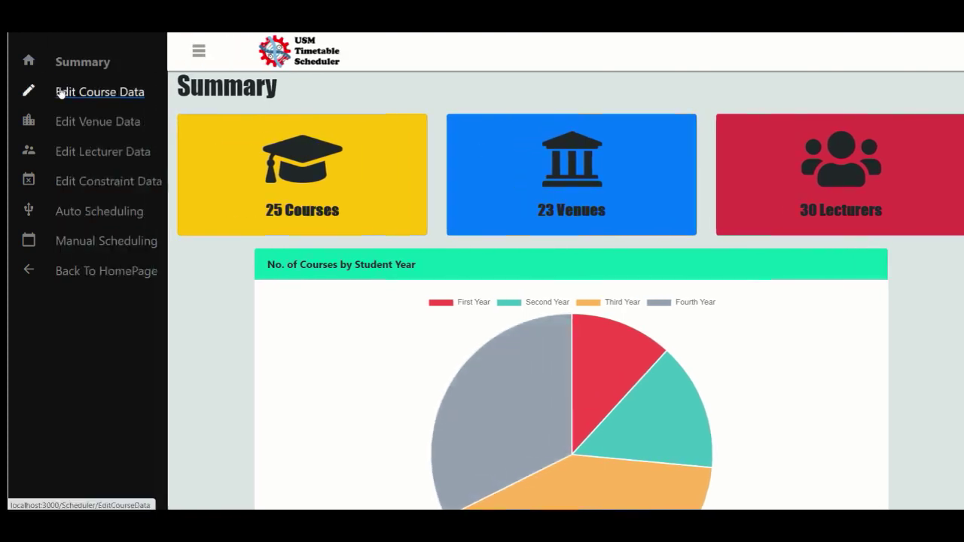
{"action": "left_click", "coordinate": [65, 90]}
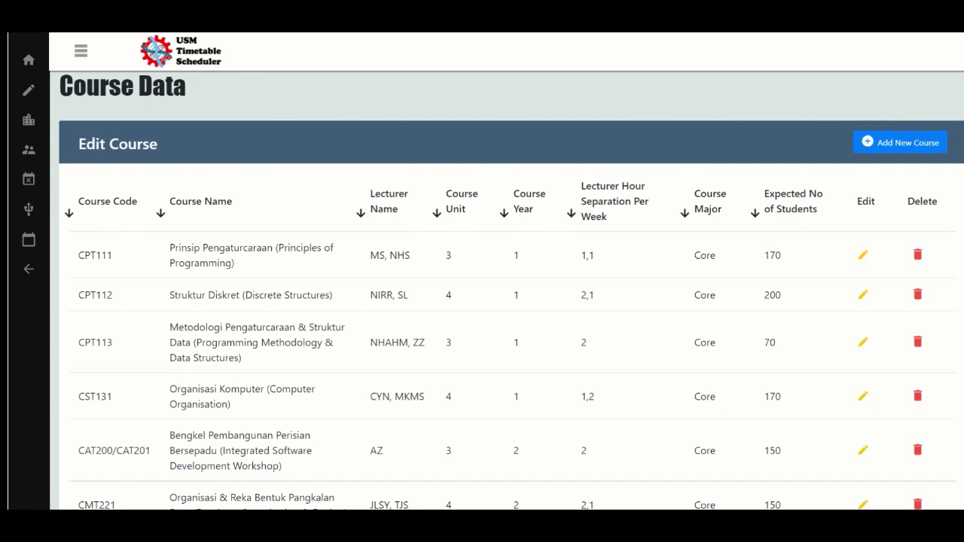
Start a new course and enter CPT119 as both its course code and course name
{"action": "left_click", "coordinate": [879, 143]}
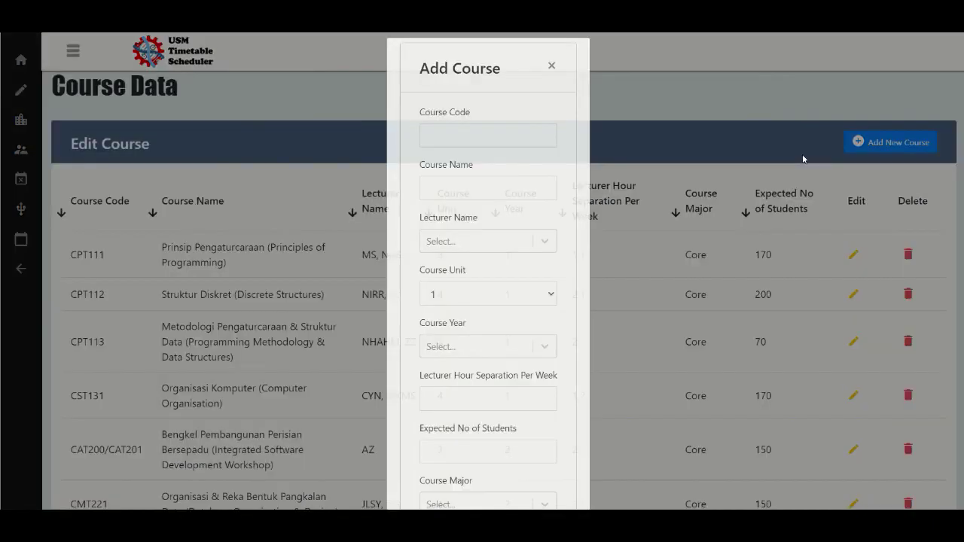
{"action": "left_click", "coordinate": [481, 158]}
{"action": "type", "text": "C"}
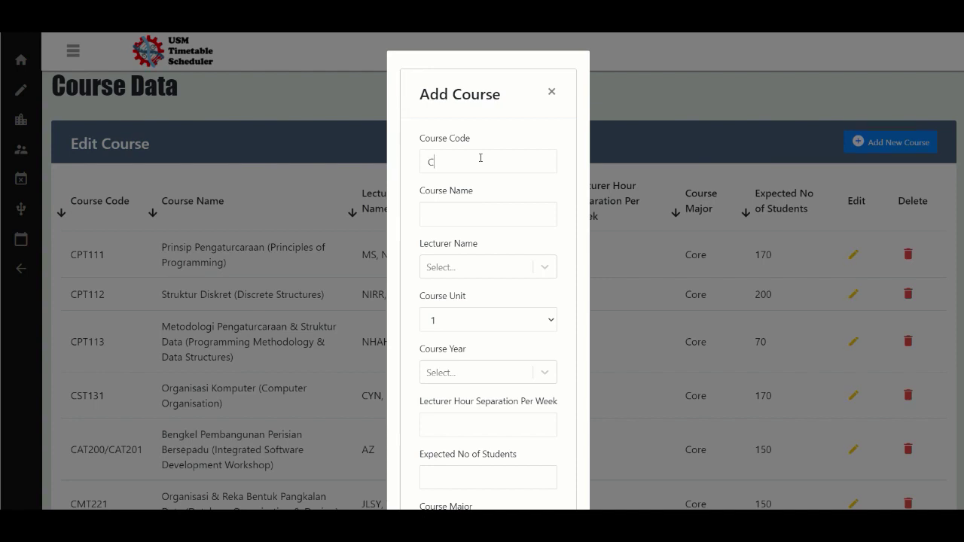
{"action": "type", "text": "PT119"}
{"action": "left_click", "coordinate": [461, 215]}
{"action": "type", "text": "CPT119"}
Assign lecturers AA and AJ to the new course
{"action": "left_click", "coordinate": [457, 274]}
{"action": "left_click", "coordinate": [452, 300]}
{"action": "left_click", "coordinate": [472, 278]}
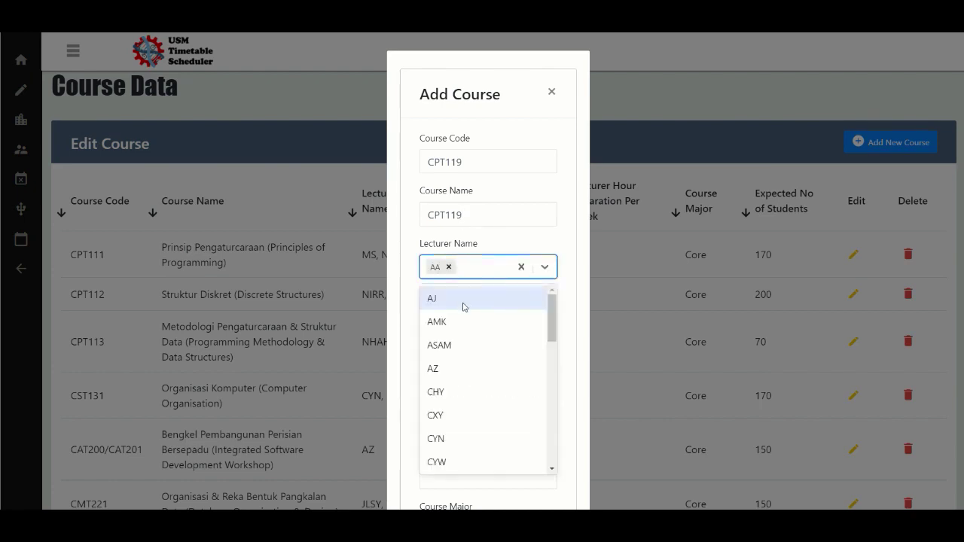
{"action": "left_click", "coordinate": [462, 305]}
Set the new course's unit to 2 and its course year to 1
{"action": "scroll", "coordinate": [474, 293], "scroll_direction": "down", "scroll_amount": 1}
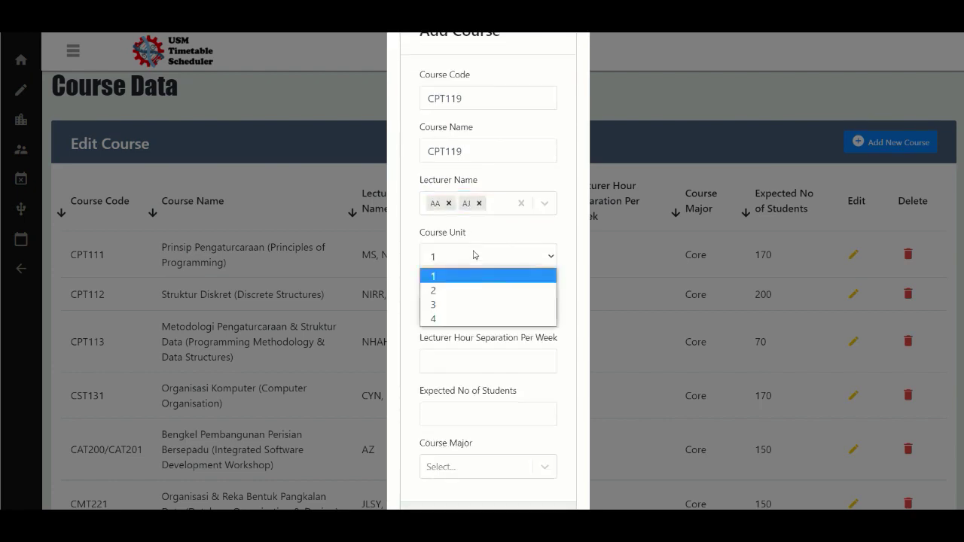
{"action": "left_click", "coordinate": [457, 291]}
{"action": "scroll", "coordinate": [474, 256], "scroll_direction": "down", "scroll_amount": 2}
{"action": "left_click", "coordinate": [476, 243]}
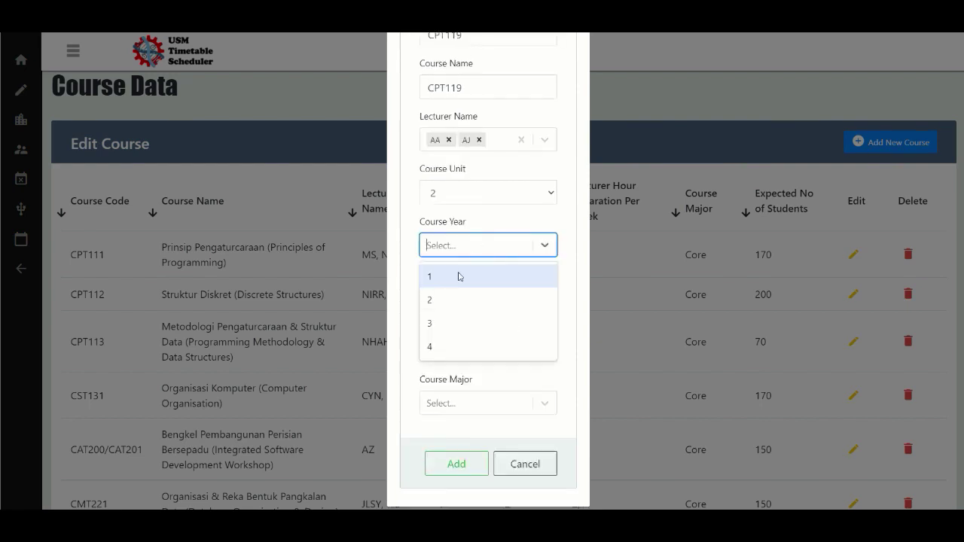
{"action": "left_click", "coordinate": [460, 277]}
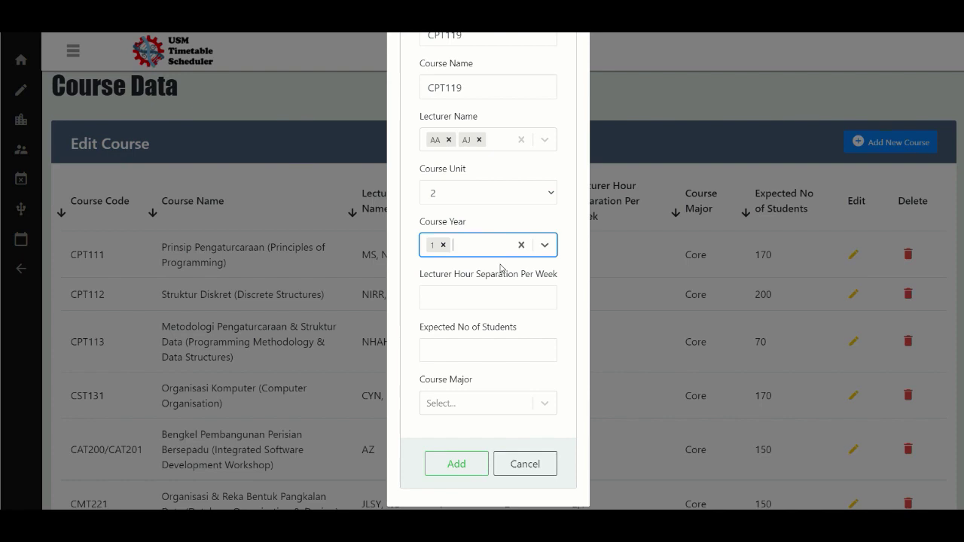
Set the lecturer hour separation per week to 1,2 and the expected number of students to 100
{"action": "left_click", "coordinate": [463, 296]}
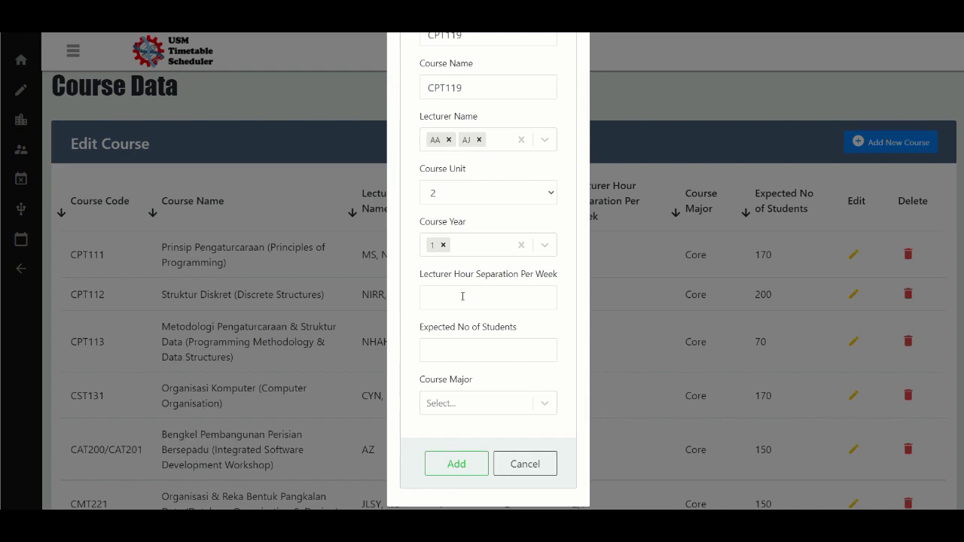
{"action": "type", "text": "1"}
{"action": "type", "text": ",1,1"}
{"action": "key", "text": "BackSpace"}
{"action": "key", "text": "BackSpace"}
{"action": "key", "text": "BackSpace"}
{"action": "key", "text": "BackSpace"}
{"action": "type", "text": ",2"}
{"action": "type", "text": "100"}
Choose Multimedia as the course major and add the new course to the course data
{"action": "left_click", "coordinate": [449, 400]}
{"action": "left_click", "coordinate": [448, 382]}
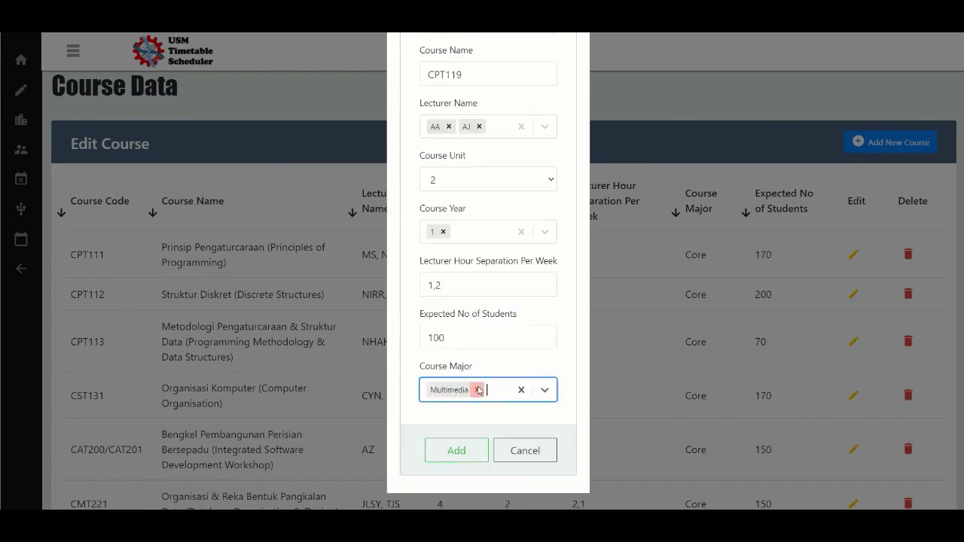
{"action": "left_click", "coordinate": [467, 446]}
{"action": "left_click", "coordinate": [491, 346]}
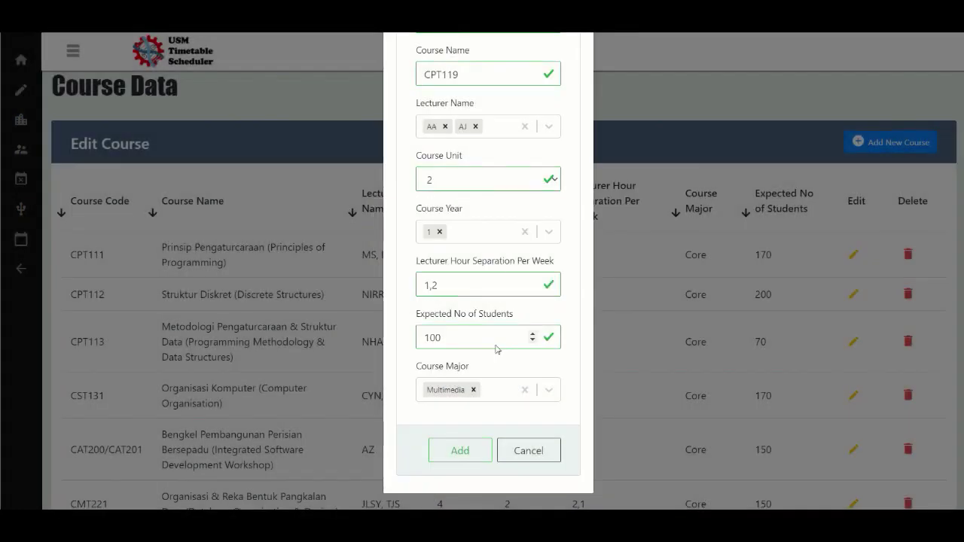
Go to the last page of the course table to check the CPT119 entry
{"action": "scroll", "coordinate": [495, 347], "scroll_direction": "down", "scroll_amount": 5}
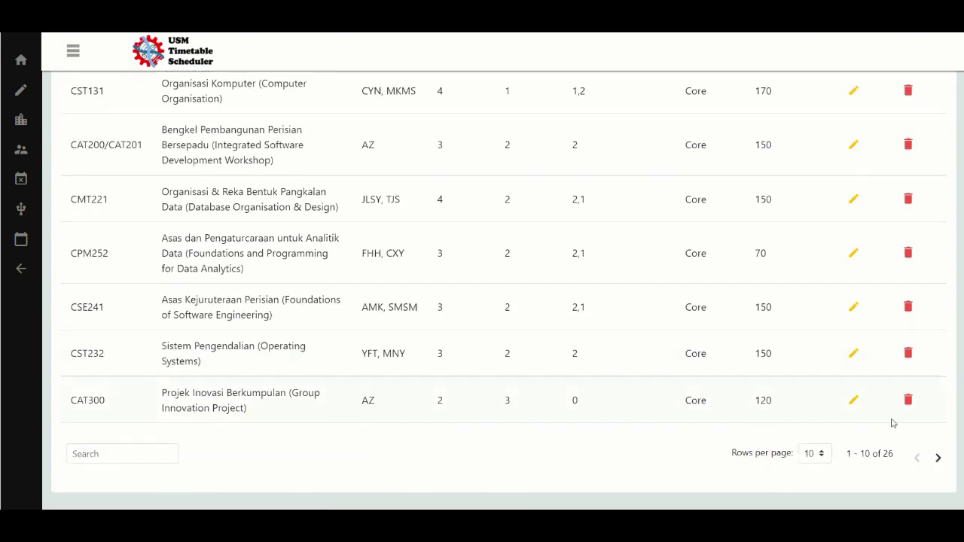
{"action": "left_click", "coordinate": [938, 458]}
{"action": "left_click", "coordinate": [937, 458]}
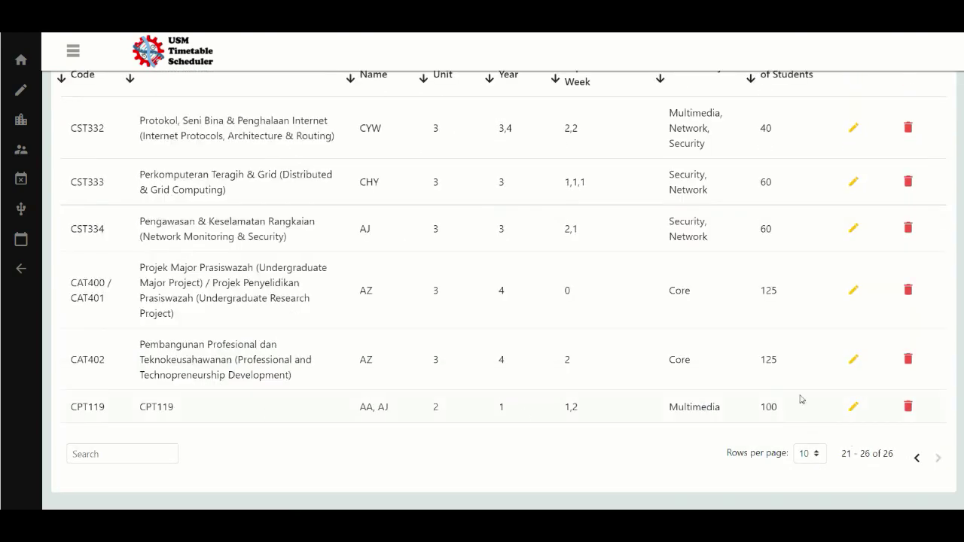
Set the expected number of students for course CPT119 to 50 and save the update
{"action": "left_click", "coordinate": [854, 406]}
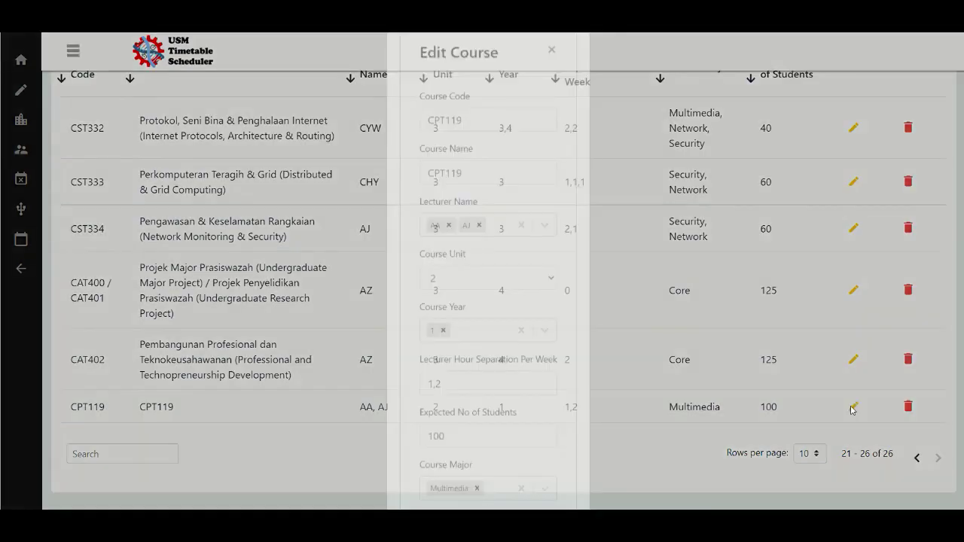
{"action": "scroll", "coordinate": [516, 218], "scroll_direction": "down", "scroll_amount": 1}
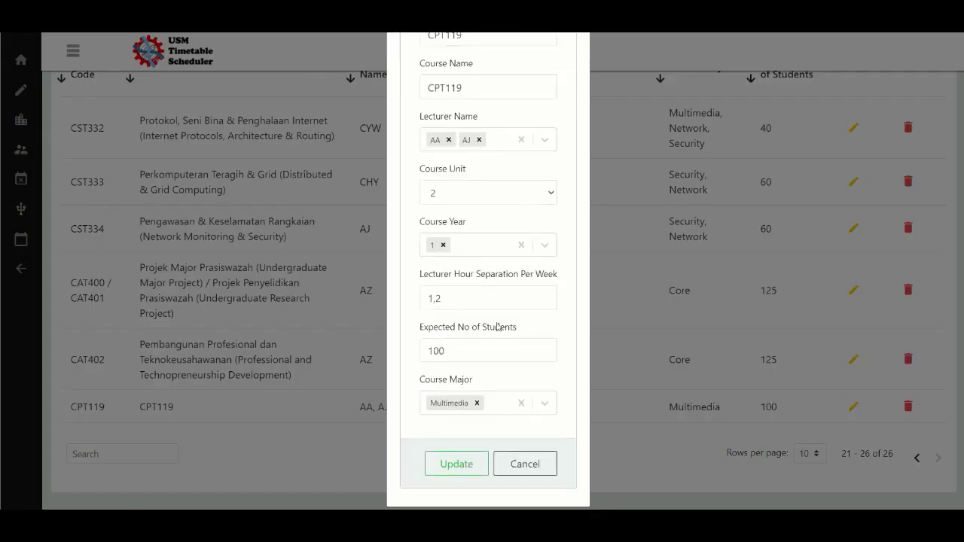
{"action": "double_click", "coordinate": [417, 353]}
{"action": "type", "text": "50"}
{"action": "left_click", "coordinate": [450, 465]}
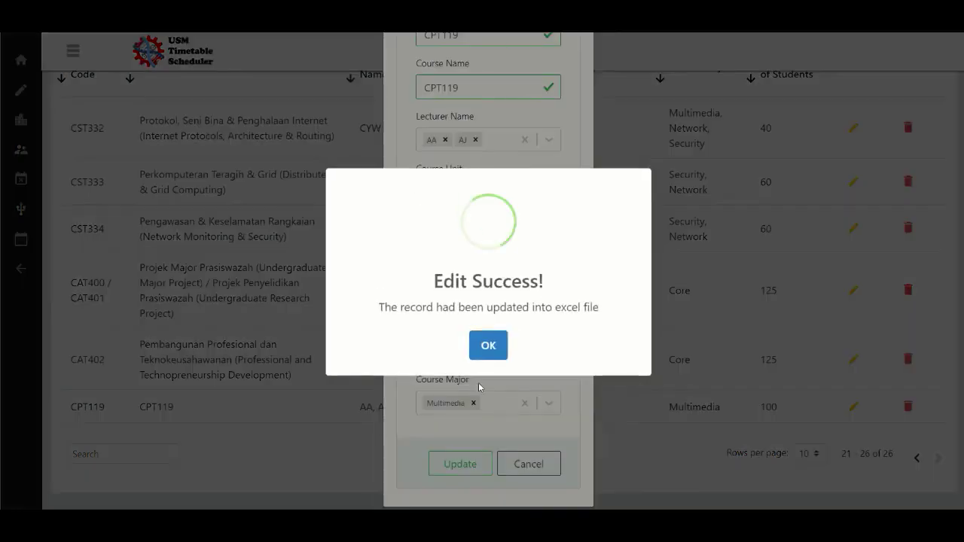
{"action": "left_click", "coordinate": [489, 345]}
Delete course CPT119 from the last page of the course table
{"action": "scroll", "coordinate": [666, 374], "scroll_direction": "down", "scroll_amount": 6}
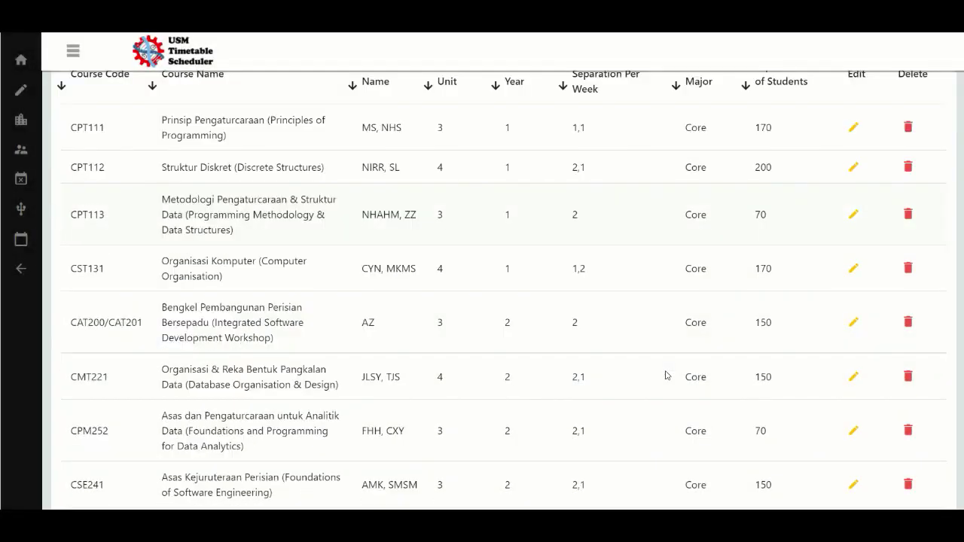
{"action": "left_click", "coordinate": [938, 458]}
{"action": "left_click", "coordinate": [939, 458]}
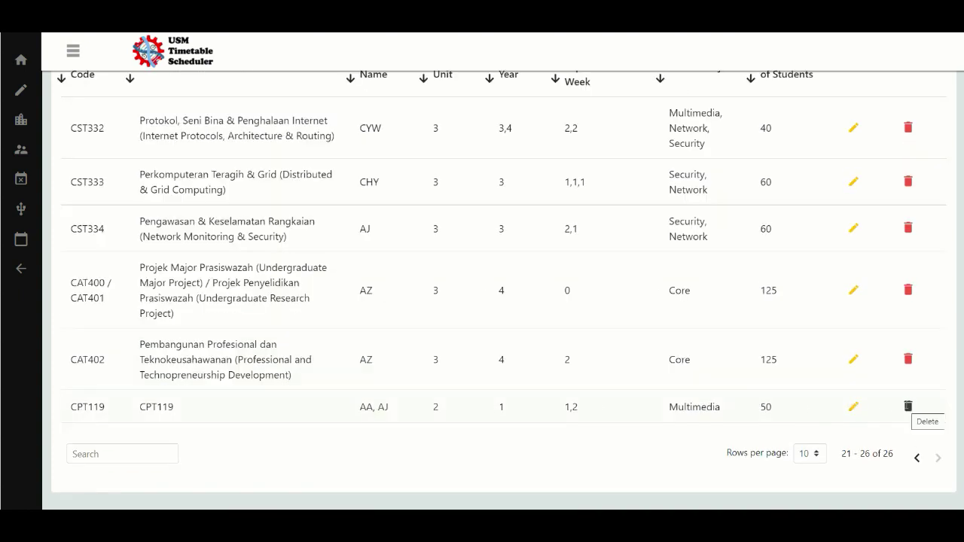
{"action": "left_click", "coordinate": [908, 406]}
{"action": "left_click", "coordinate": [478, 231]}
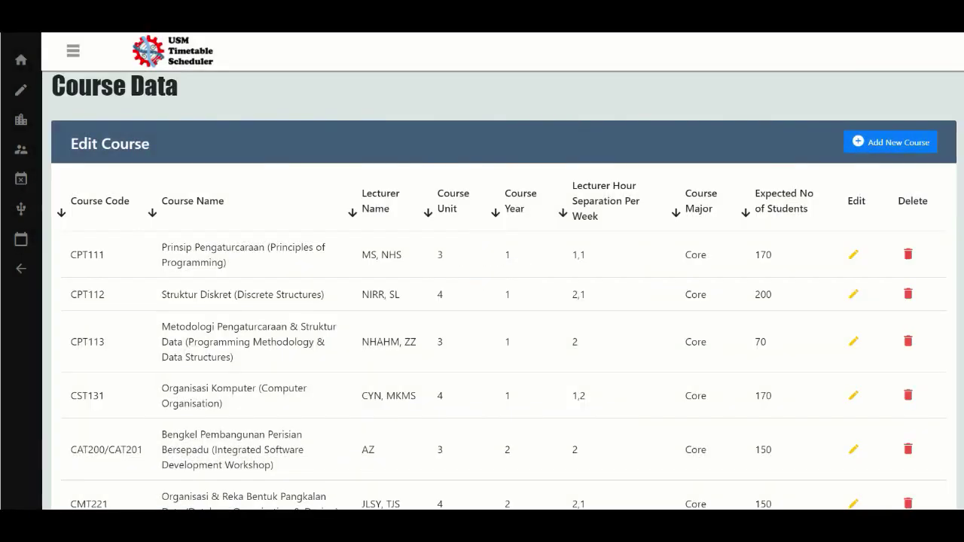
Look through the venue data and the lecturer data tables
{"action": "left_click", "coordinate": [52, 120]}
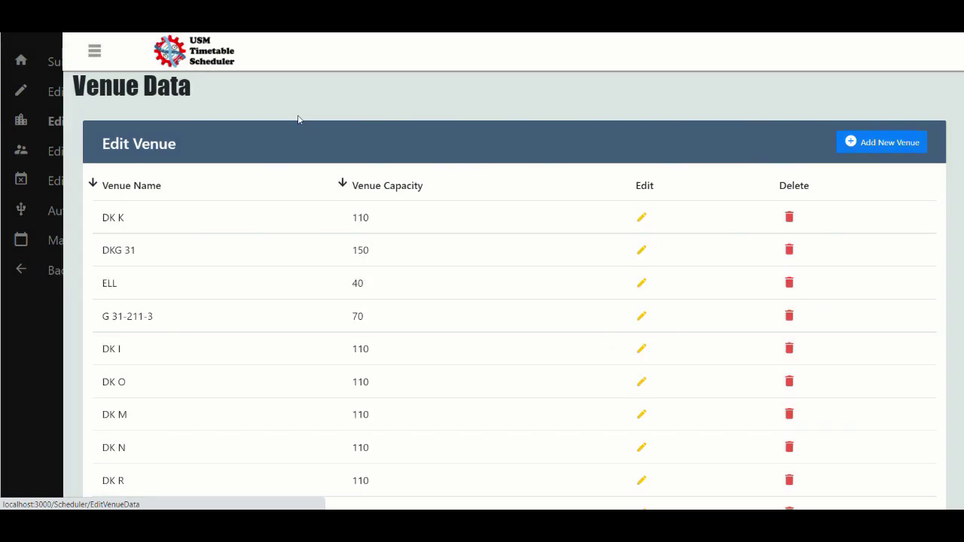
{"action": "scroll", "coordinate": [326, 115], "scroll_direction": "down", "scroll_amount": 1}
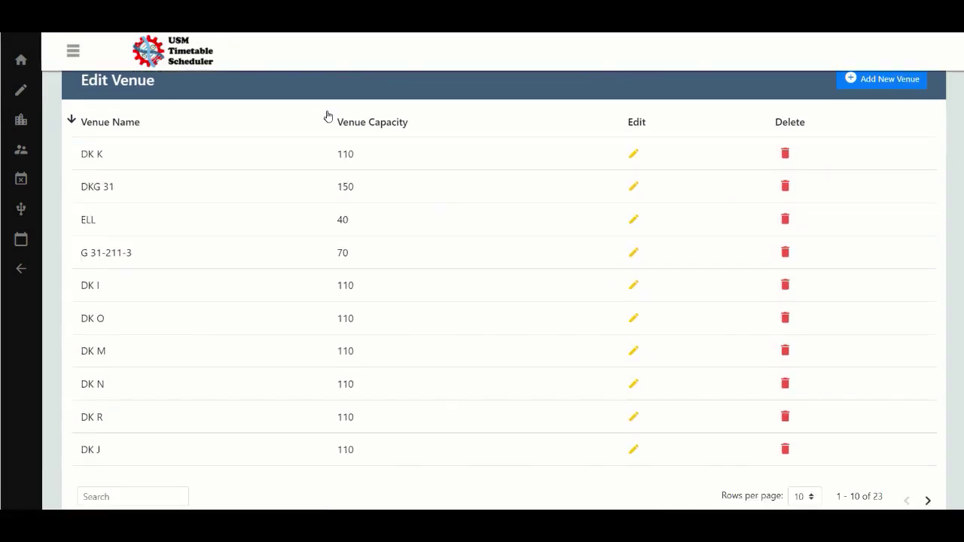
{"action": "scroll", "coordinate": [327, 115], "scroll_direction": "up", "scroll_amount": 1}
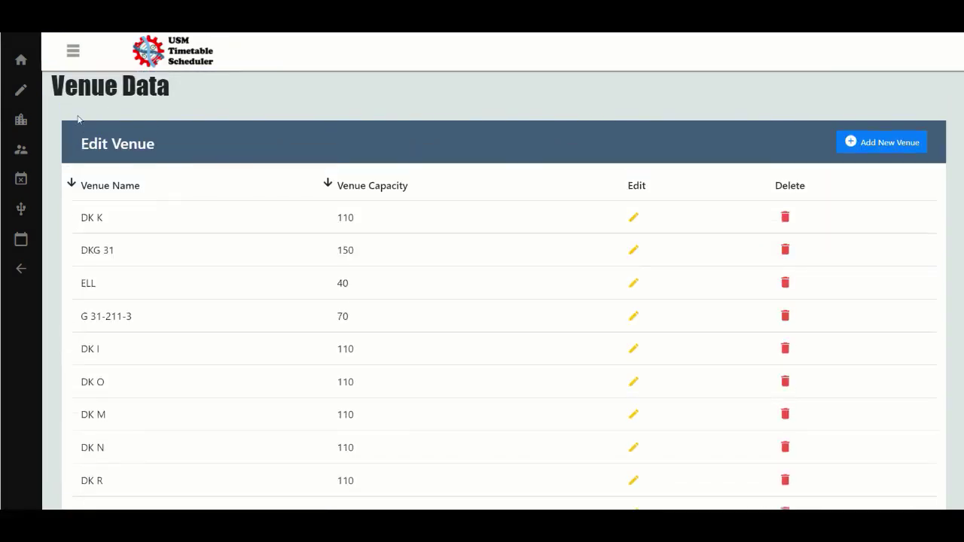
{"action": "mouse_move", "coordinate": [43, 148]}
{"action": "left_click", "coordinate": [83, 150]}
{"action": "scroll", "coordinate": [381, 118], "scroll_direction": "down", "scroll_amount": 1}
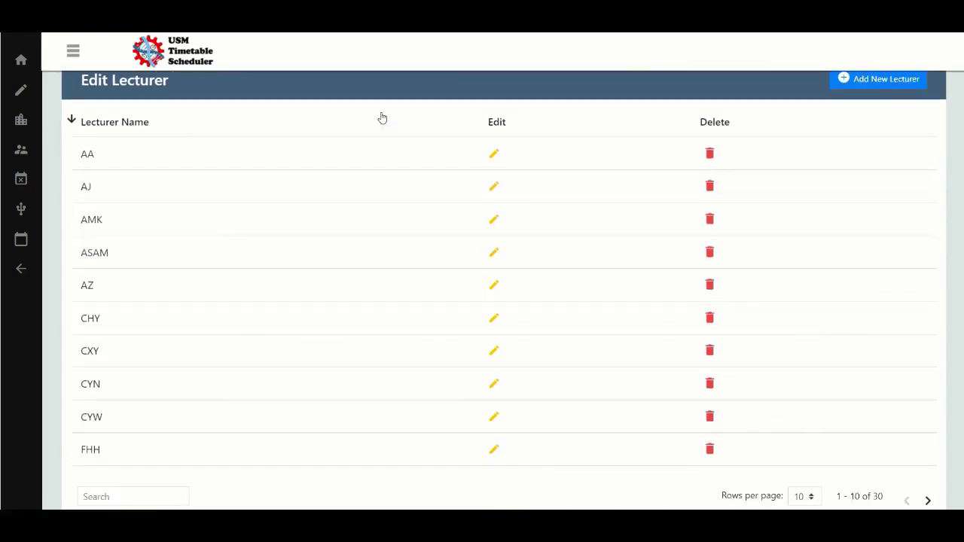
{"action": "scroll", "coordinate": [381, 118], "scroll_direction": "up", "scroll_amount": 1}
In the constraint data, start a new constraint with the subject Japan Class and Monday as its day
{"action": "mouse_move", "coordinate": [45, 140]}
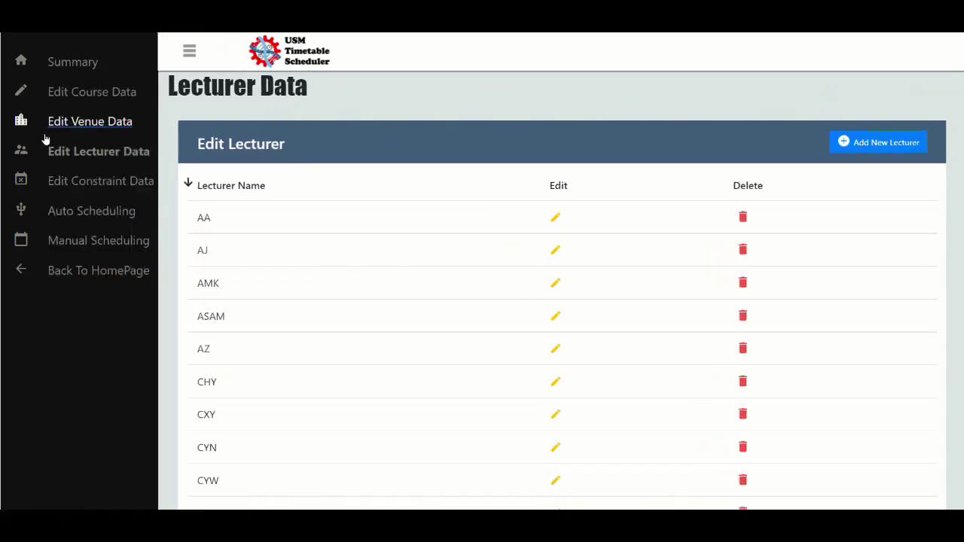
{"action": "left_click", "coordinate": [73, 181]}
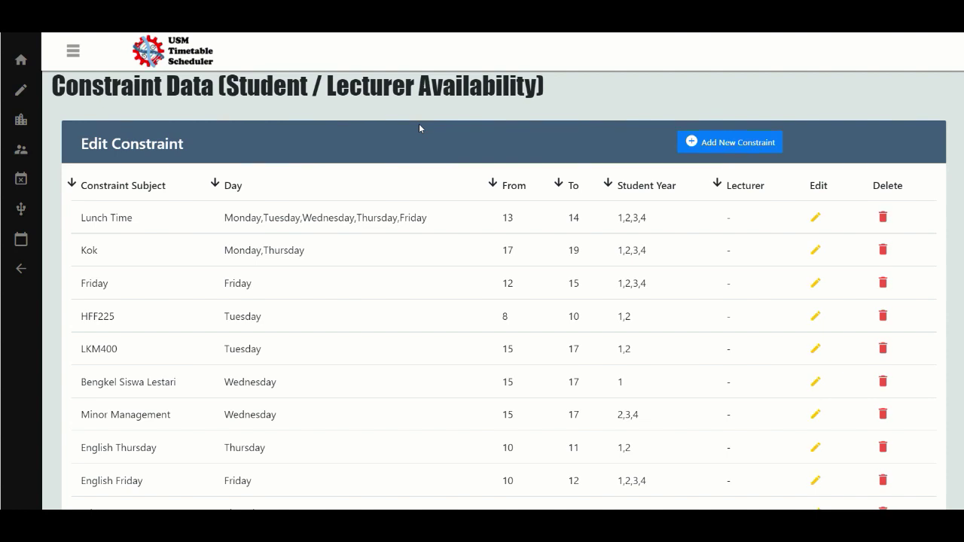
{"action": "scroll", "coordinate": [419, 128], "scroll_direction": "down", "scroll_amount": 1}
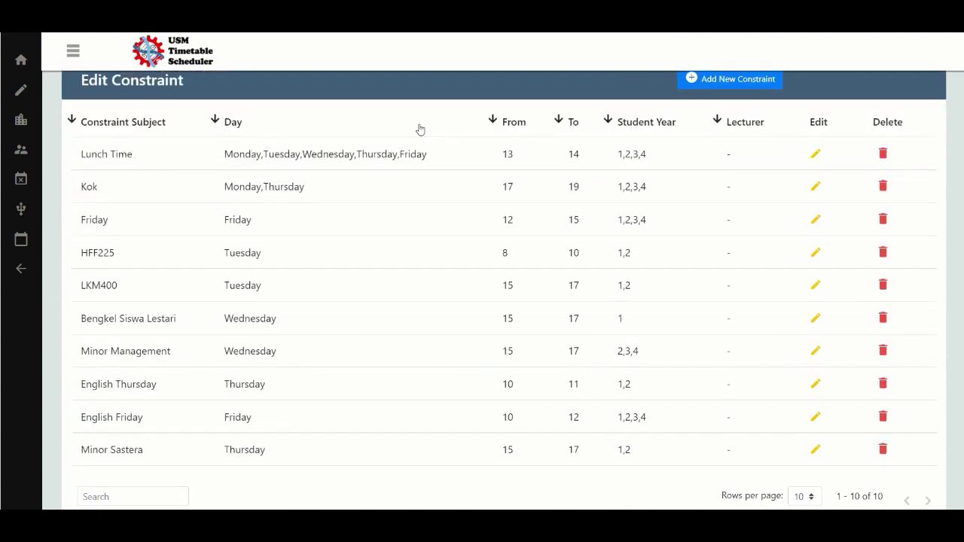
{"action": "left_click", "coordinate": [731, 80]}
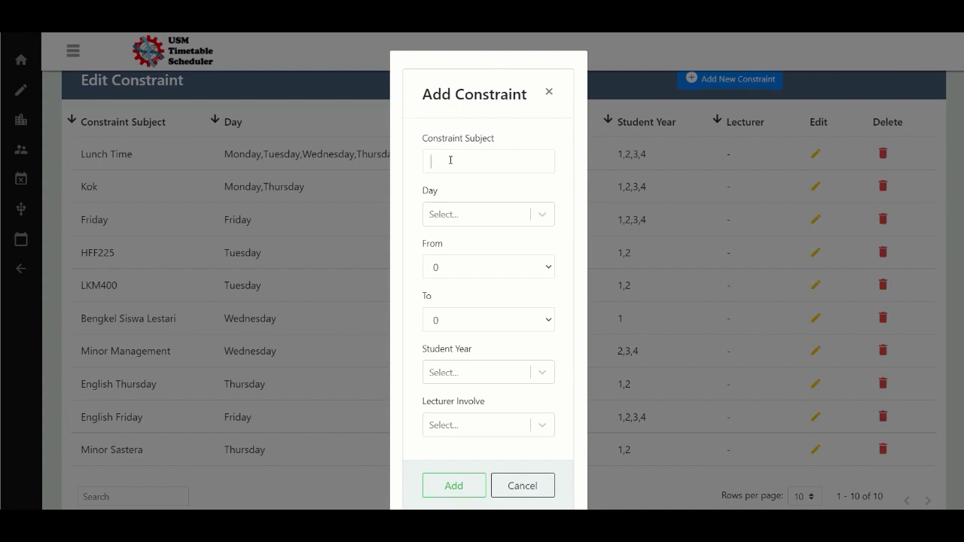
{"action": "type", "text": "Japan Class"}
{"action": "left_click", "coordinate": [474, 214]}
{"action": "left_click", "coordinate": [484, 245]}
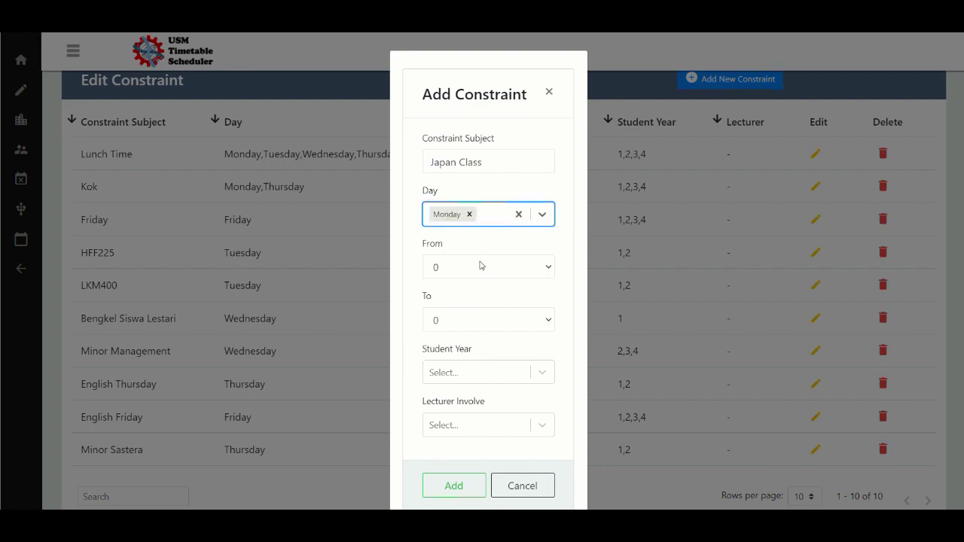
Set the new constraint's time from 9 to 10
{"action": "left_click", "coordinate": [482, 266]}
{"action": "left_click", "coordinate": [476, 118]}
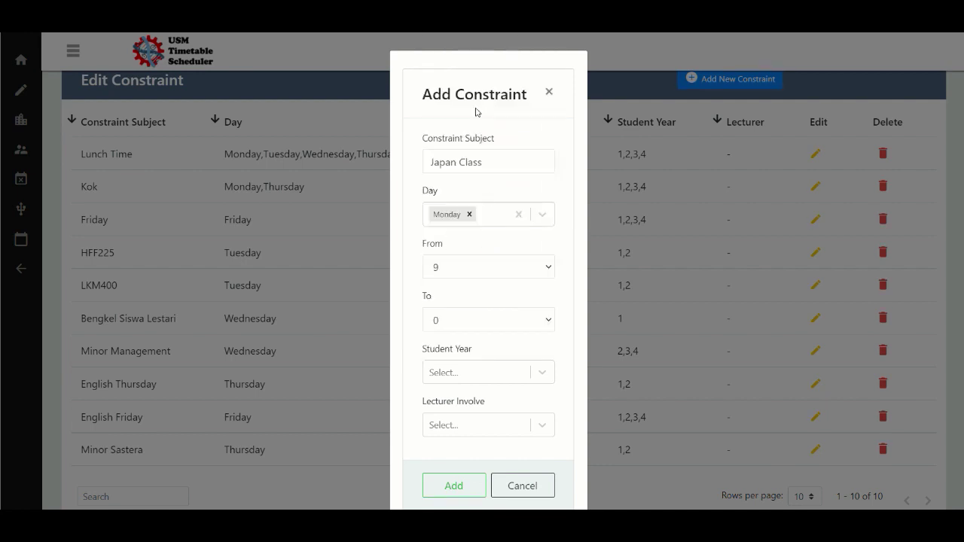
{"action": "left_click", "coordinate": [478, 320]}
{"action": "left_click", "coordinate": [465, 180]}
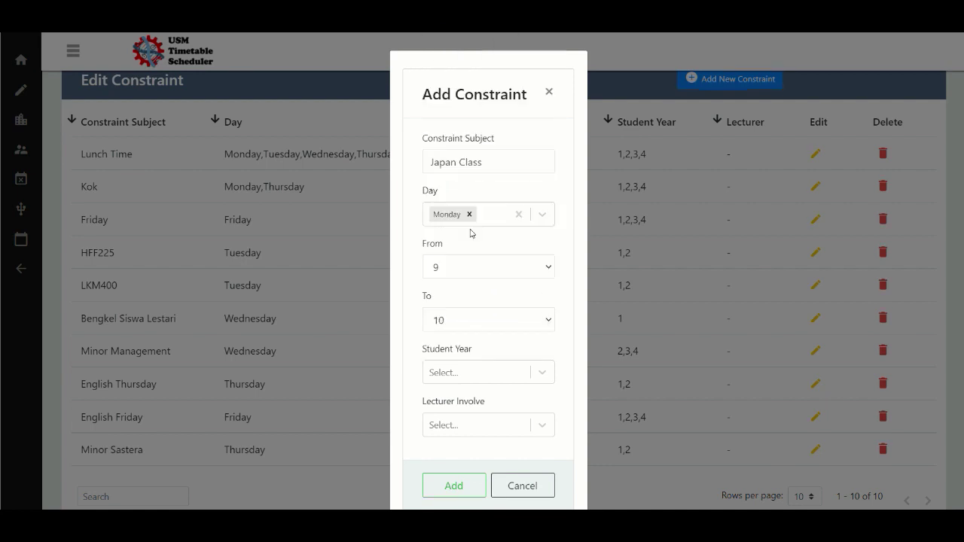
Choose student year 1 and "-" for the lecturer involved, and add the constraint to the constraint data
{"action": "left_click", "coordinate": [488, 372]}
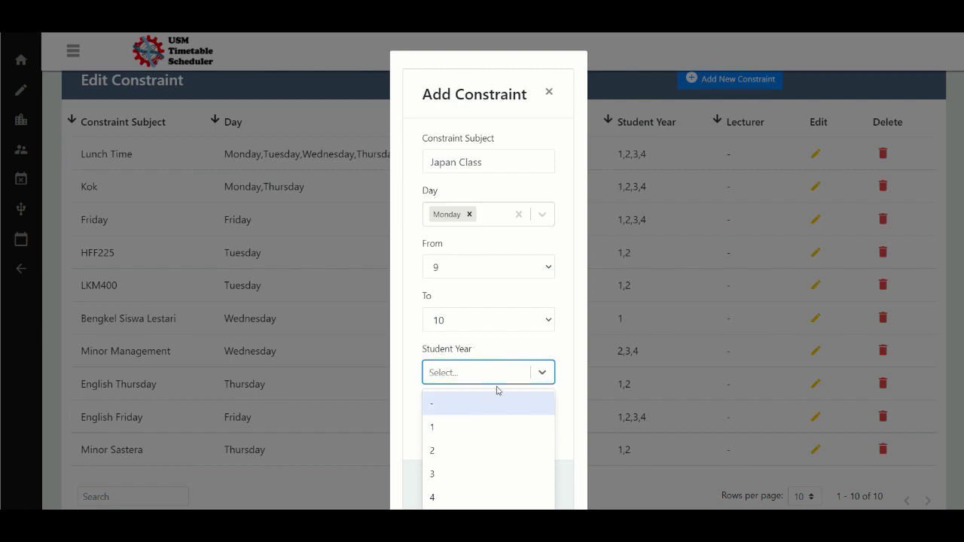
{"action": "left_click", "coordinate": [465, 427]}
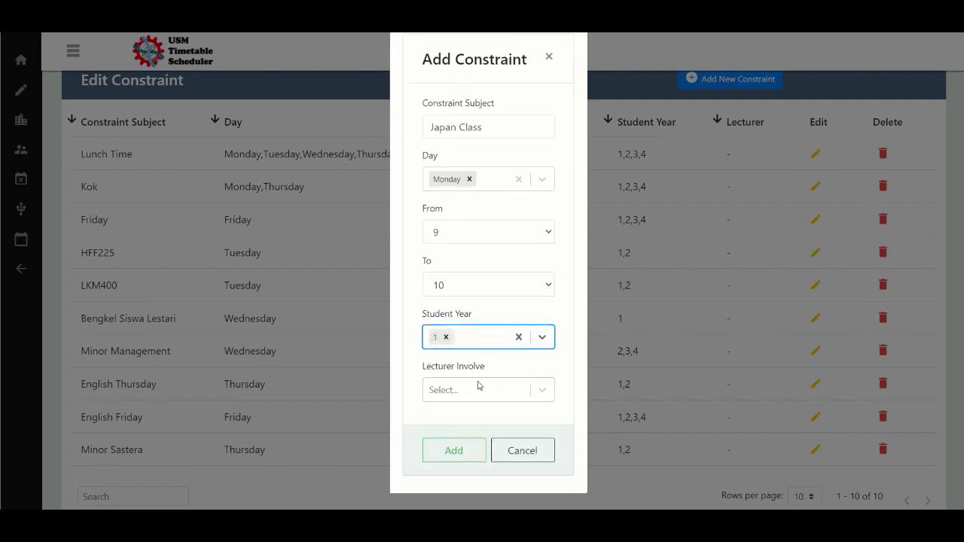
{"action": "left_click", "coordinate": [478, 386]}
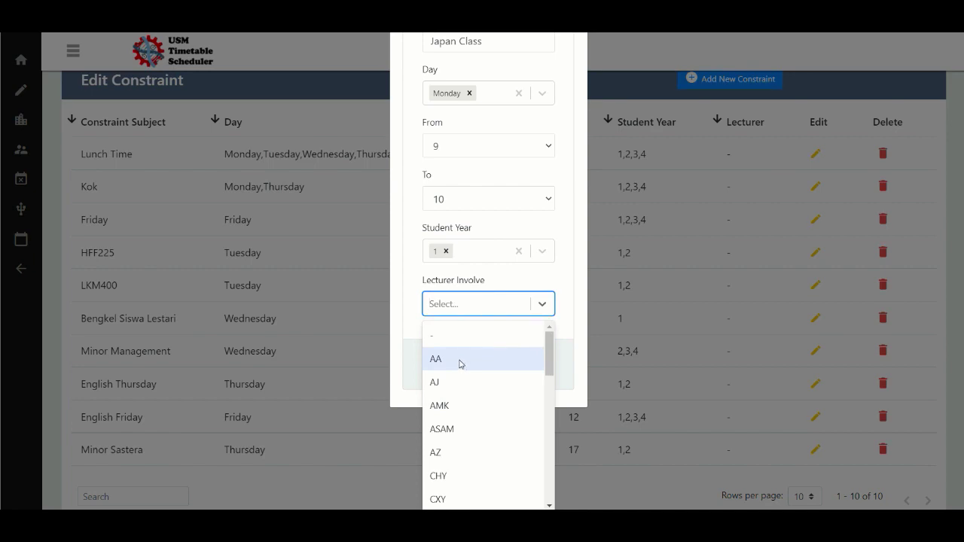
{"action": "left_click", "coordinate": [464, 336]}
{"action": "left_click", "coordinate": [455, 449]}
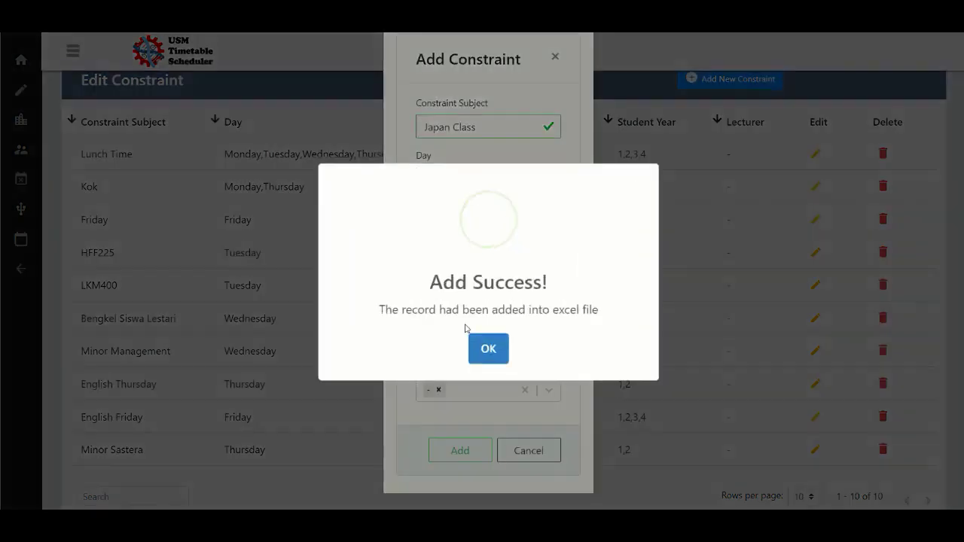
{"action": "left_click", "coordinate": [485, 345]}
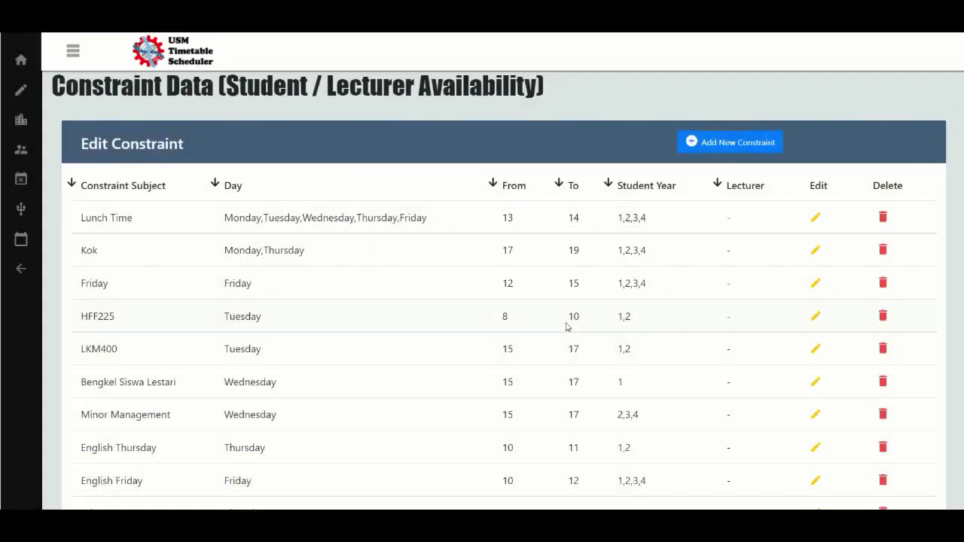
Change the end time of the Japan Class constraint on the second page to 11 and save the update
{"action": "scroll", "coordinate": [567, 327], "scroll_direction": "down", "scroll_amount": 3}
{"action": "left_click", "coordinate": [927, 457]}
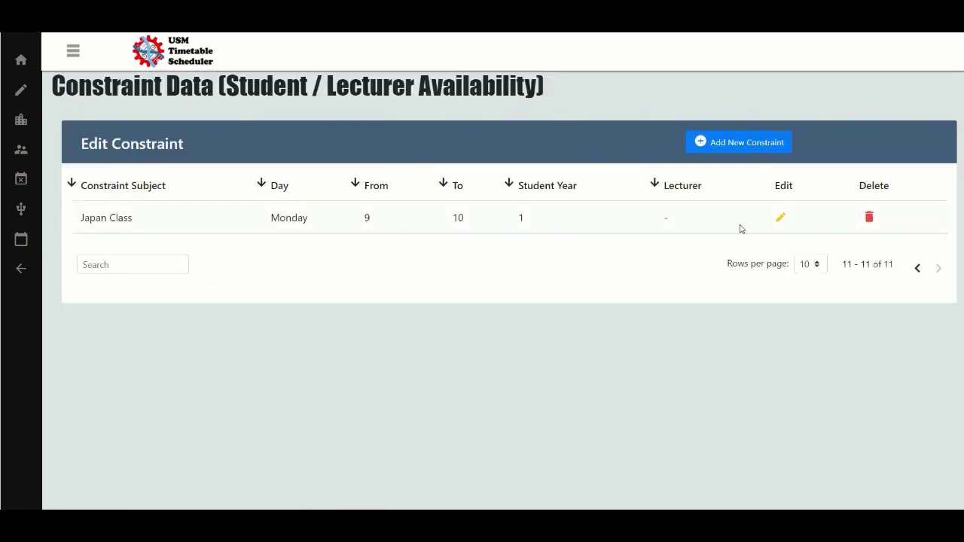
{"action": "left_click", "coordinate": [781, 219]}
{"action": "left_click", "coordinate": [458, 323]}
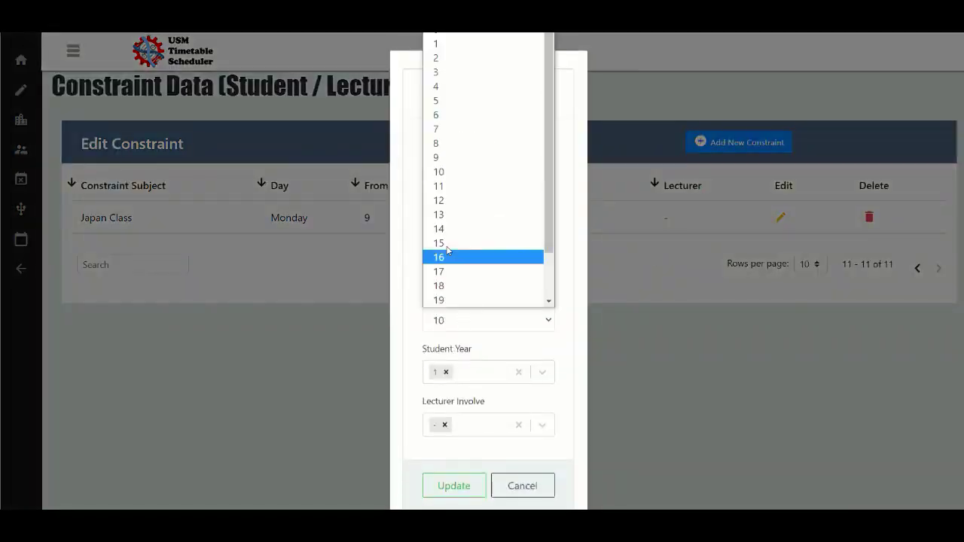
{"action": "left_click", "coordinate": [441, 193]}
{"action": "left_click", "coordinate": [465, 488]}
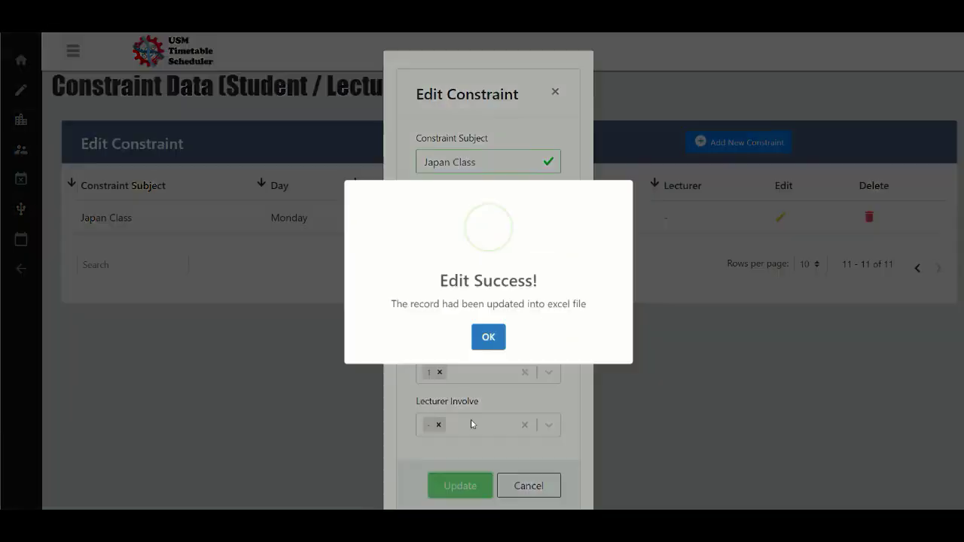
{"action": "left_click", "coordinate": [488, 336]}
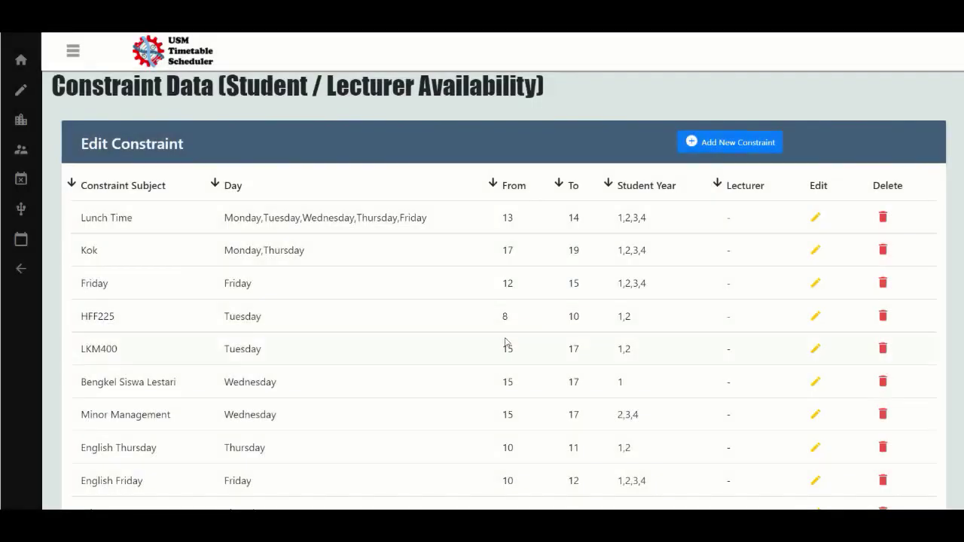
Delete the Japan Class constraint and check the remaining constraint list
{"action": "scroll", "coordinate": [505, 342], "scroll_direction": "down", "scroll_amount": 2}
{"action": "left_click", "coordinate": [928, 458]}
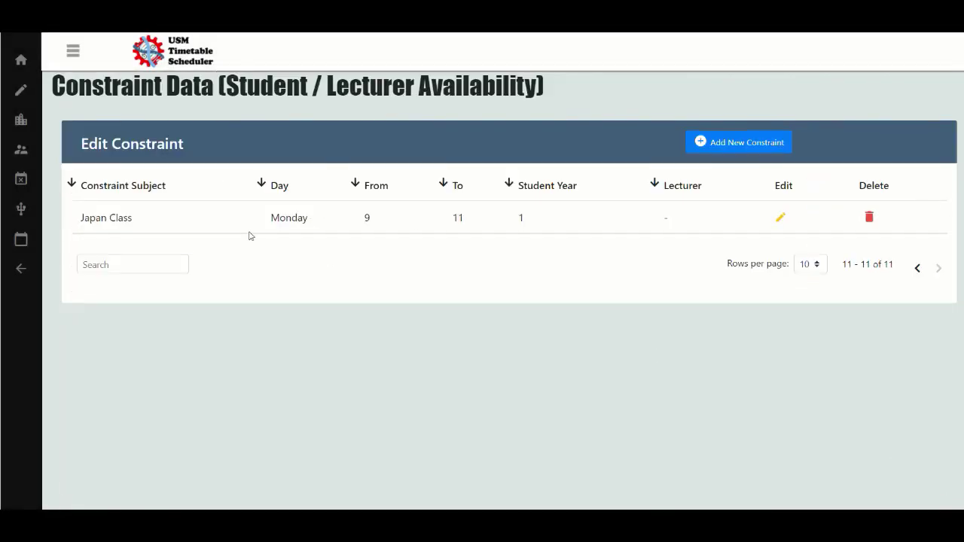
{"action": "left_click", "coordinate": [871, 217]}
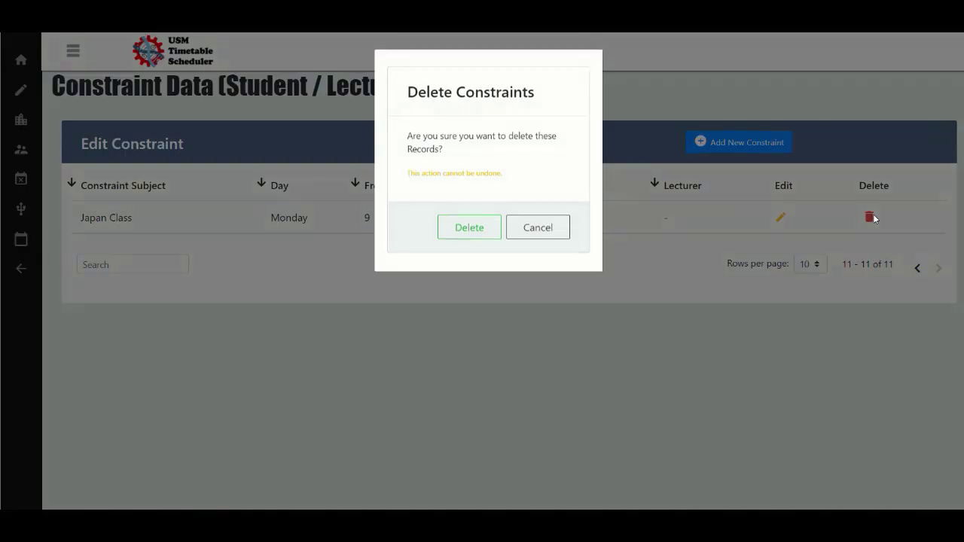
{"action": "left_click", "coordinate": [475, 230]}
{"action": "scroll", "coordinate": [476, 230], "scroll_direction": "down", "scroll_amount": 2}
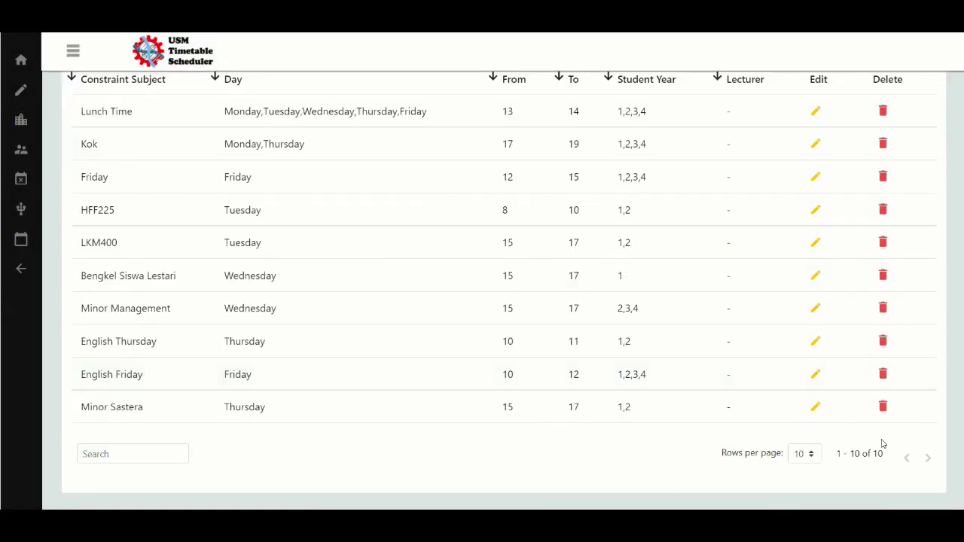
{"action": "scroll", "coordinate": [516, 318], "scroll_direction": "up", "scroll_amount": 2}
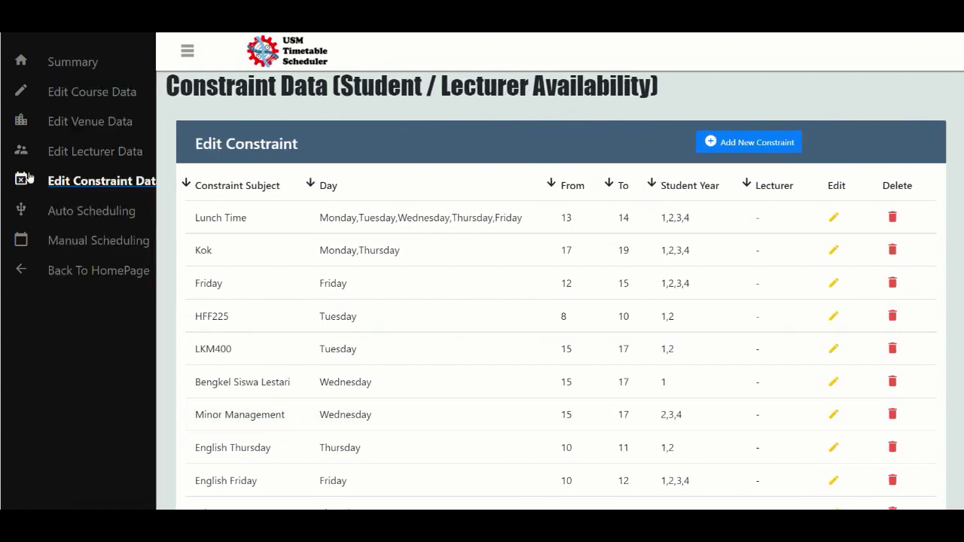
Generate a new timetable with auto scheduling using the preset generator parameters, and view the resulting weekly schedule
{"action": "left_click", "coordinate": [65, 211]}
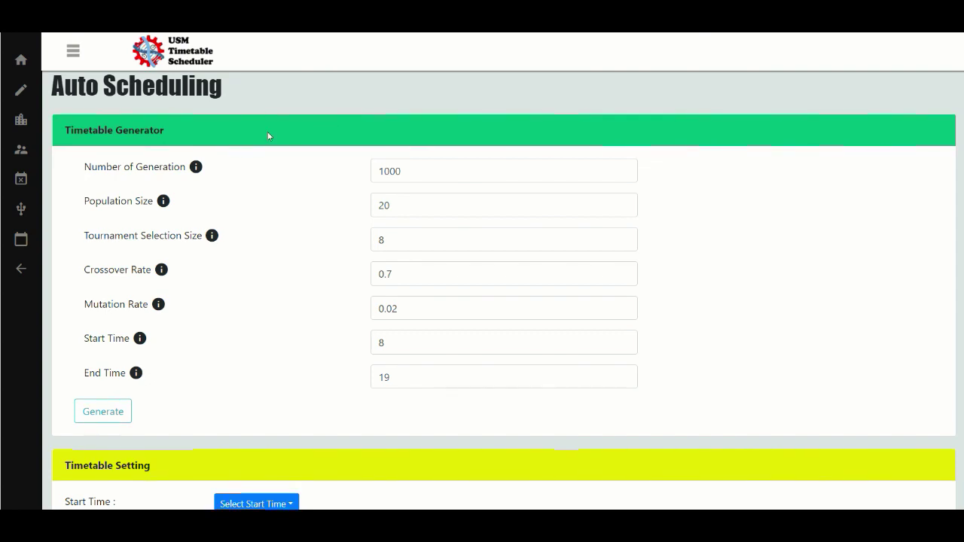
{"action": "mouse_move", "coordinate": [196, 167]}
{"action": "left_click", "coordinate": [121, 418]}
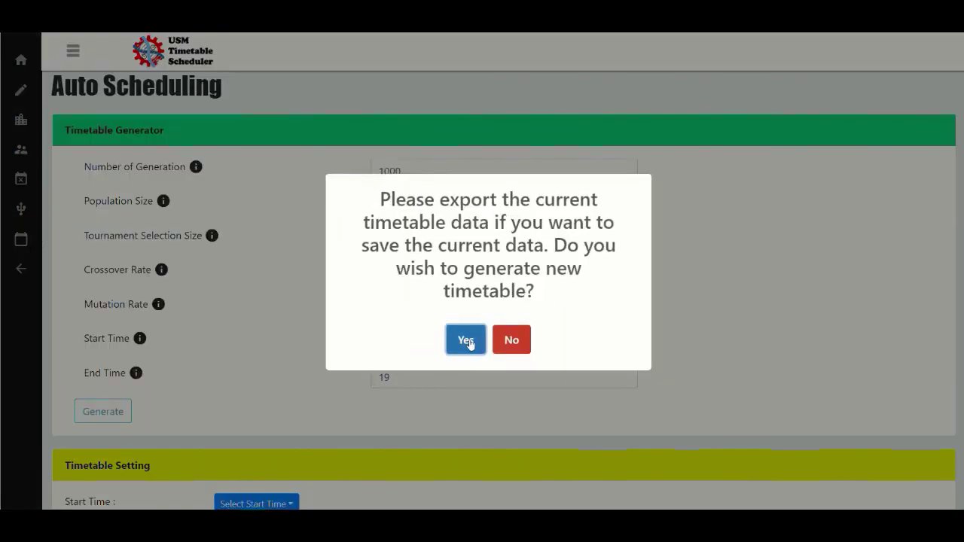
{"action": "left_click", "coordinate": [467, 342]}
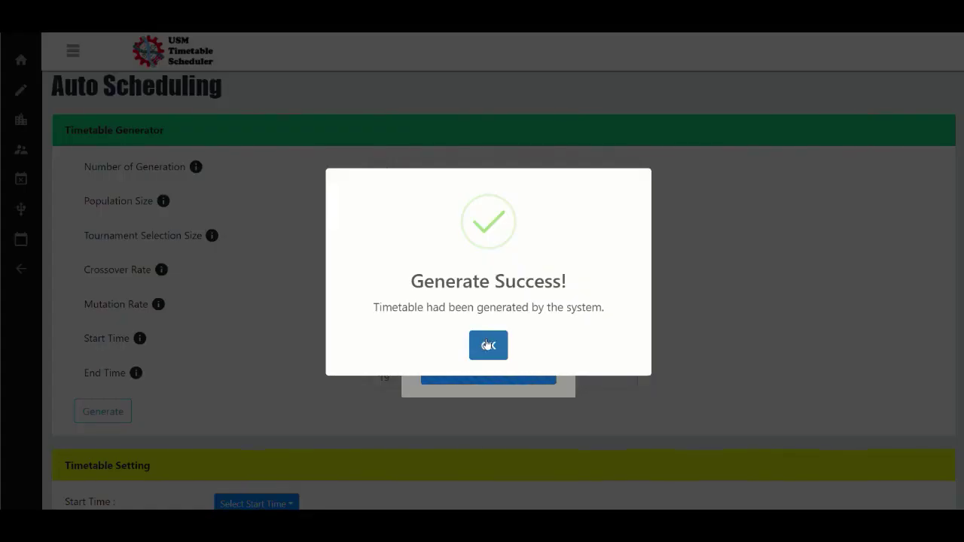
{"action": "left_click", "coordinate": [488, 345]}
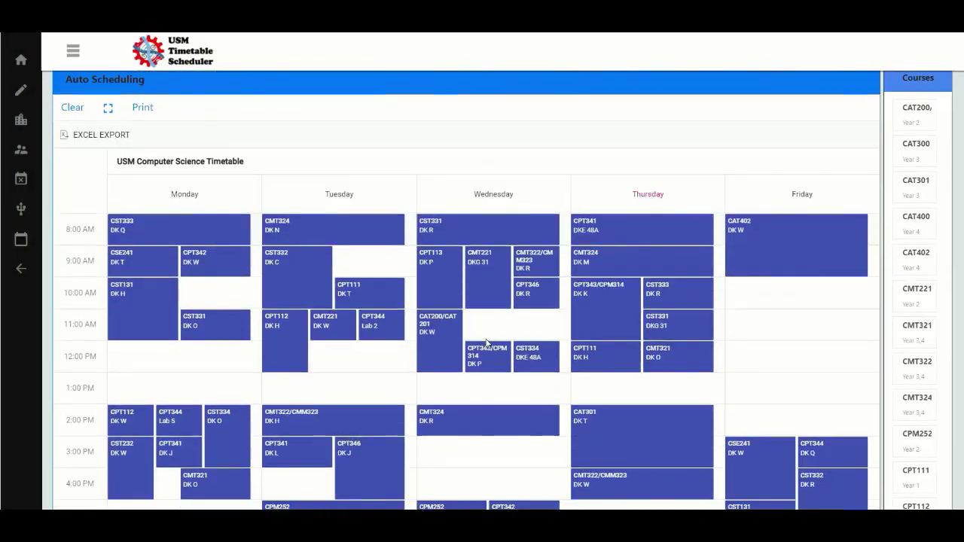
{"action": "scroll", "coordinate": [486, 343], "scroll_direction": "down", "scroll_amount": 1}
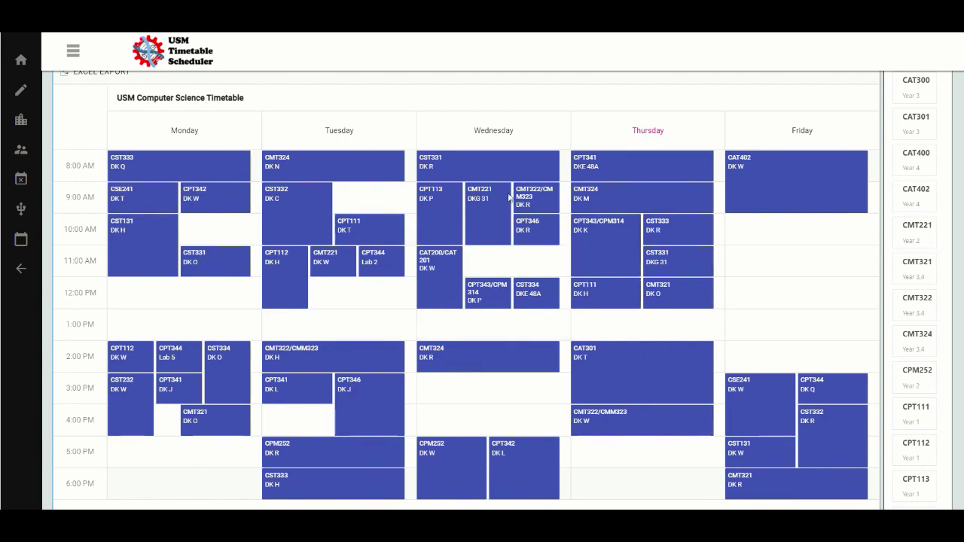
Set the timetable's displayed start time to 06:00 a.m. and end time to 20:00 p.m., and review the extended schedule
{"action": "scroll", "coordinate": [501, 226], "scroll_direction": "up", "scroll_amount": 5}
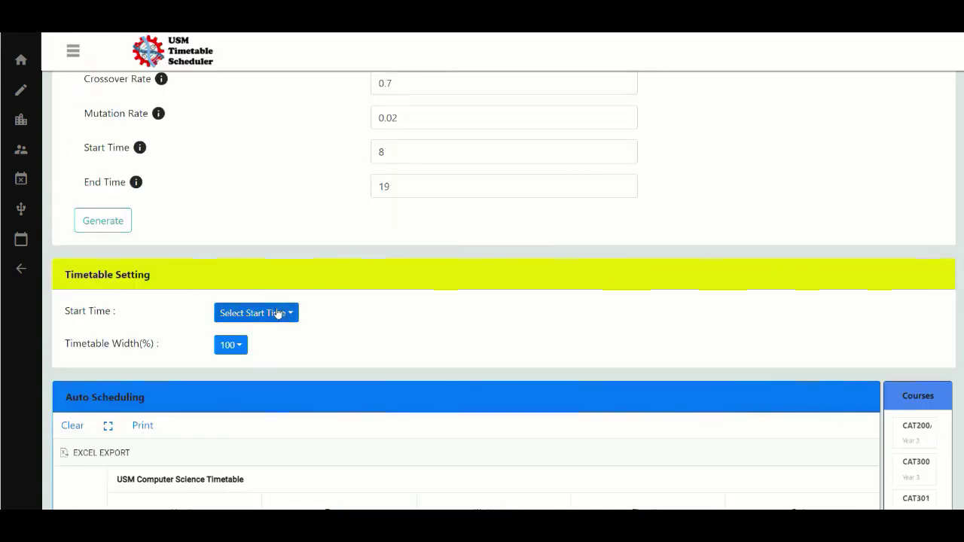
{"action": "left_click", "coordinate": [276, 313]}
{"action": "scroll", "coordinate": [271, 377], "scroll_direction": "down", "scroll_amount": 1}
{"action": "left_click", "coordinate": [258, 400]}
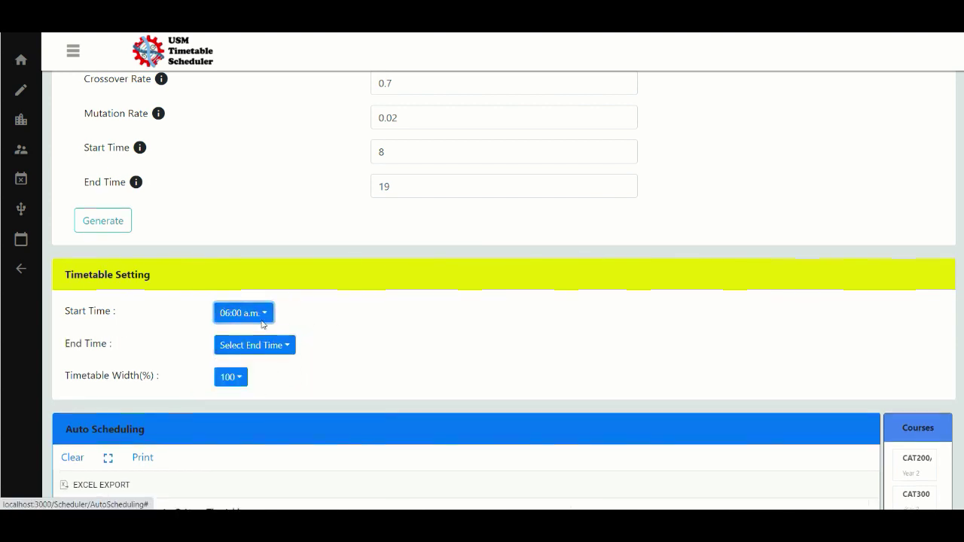
{"action": "left_click", "coordinate": [257, 346]}
{"action": "scroll", "coordinate": [259, 409], "scroll_direction": "down", "scroll_amount": 3}
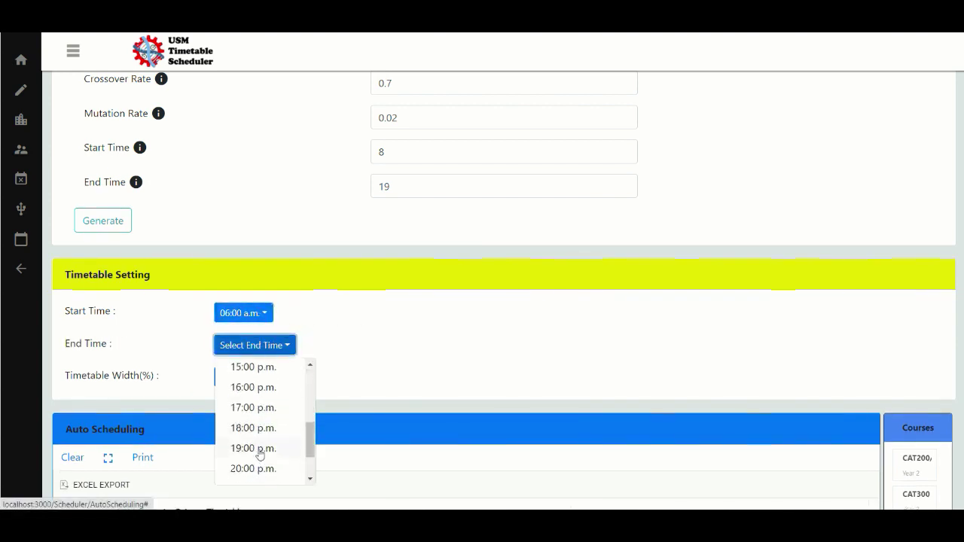
{"action": "left_click", "coordinate": [254, 468]}
{"action": "scroll", "coordinate": [415, 350], "scroll_direction": "down", "scroll_amount": 5}
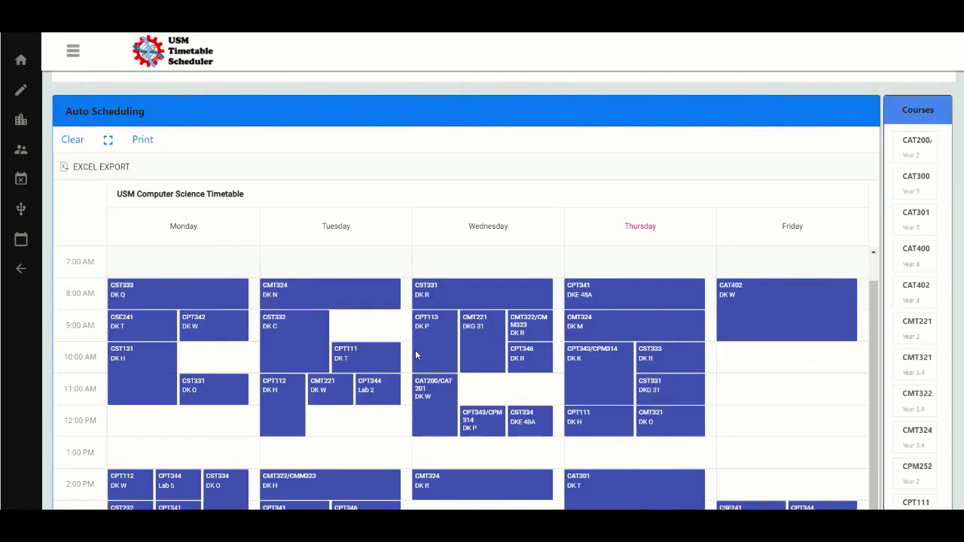
{"action": "scroll", "coordinate": [420, 351], "scroll_direction": "down", "scroll_amount": 3}
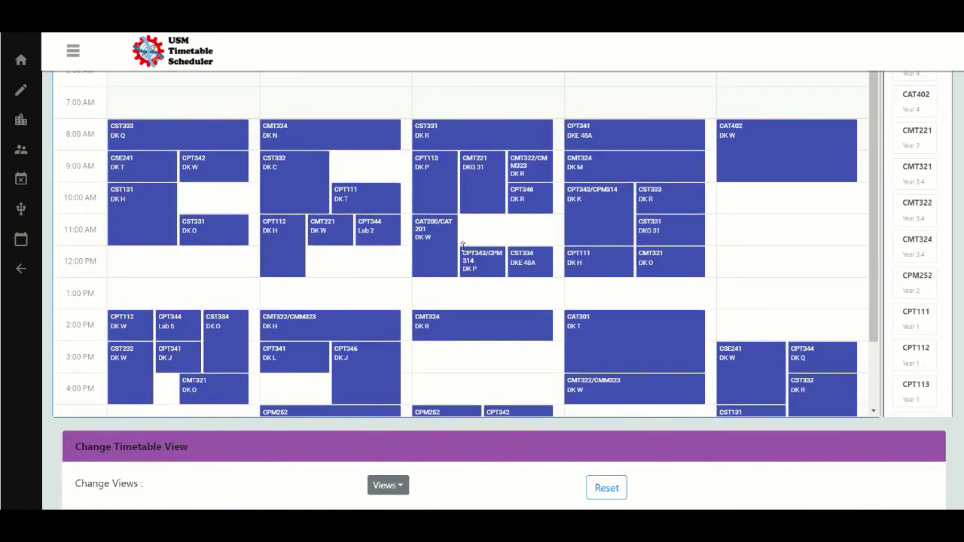
{"action": "scroll", "coordinate": [401, 216], "scroll_direction": "up", "scroll_amount": 2}
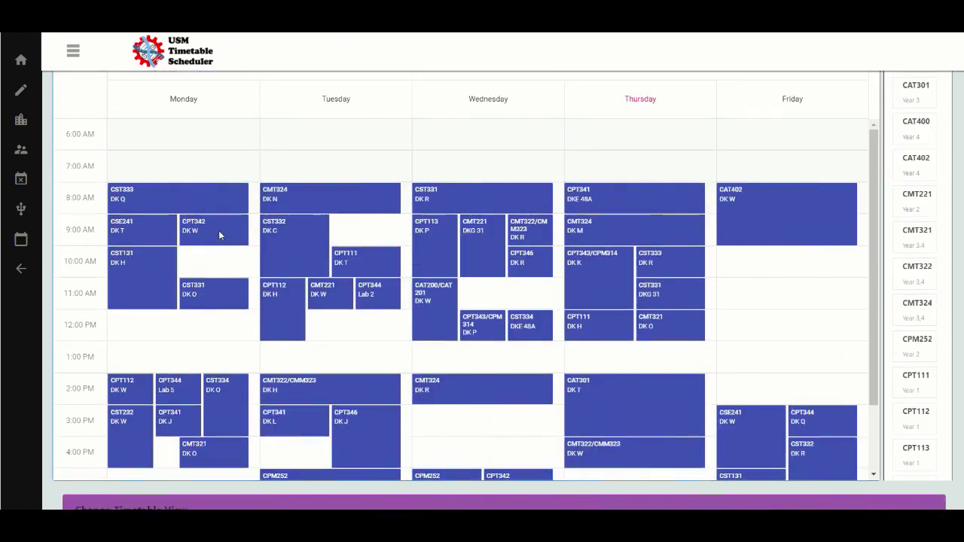
Set the timetable width to 200% and look over the widened schedule
{"action": "scroll", "coordinate": [313, 262], "scroll_direction": "up", "scroll_amount": 5}
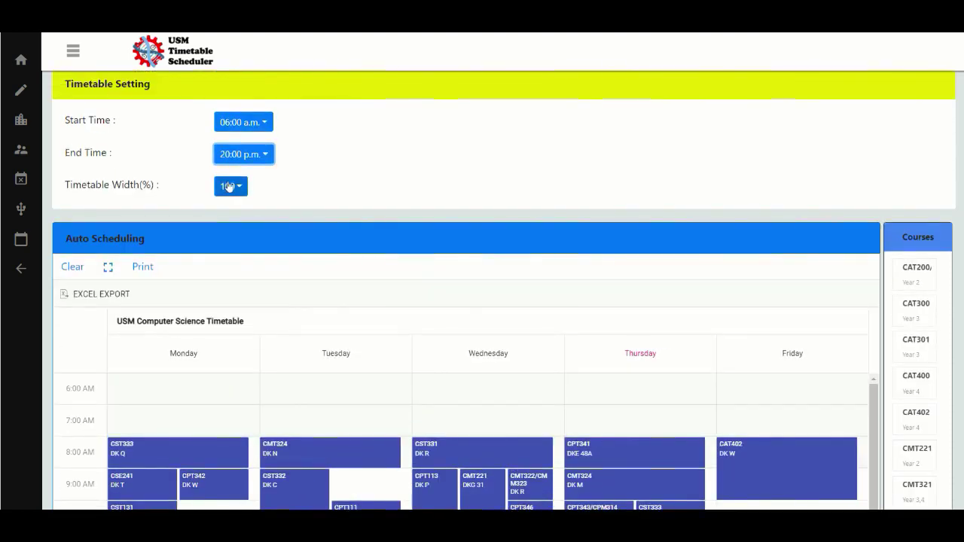
{"action": "left_click", "coordinate": [230, 186]}
{"action": "scroll", "coordinate": [275, 305], "scroll_direction": "down", "scroll_amount": 2}
{"action": "scroll", "coordinate": [275, 306], "scroll_direction": "down", "scroll_amount": 1}
{"action": "left_click", "coordinate": [264, 310]}
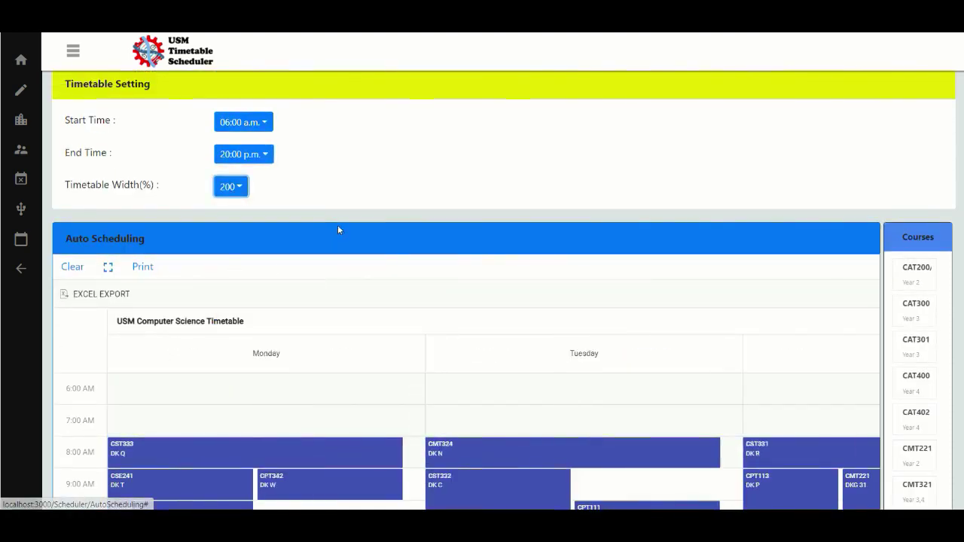
{"action": "scroll", "coordinate": [337, 226], "scroll_direction": "down", "scroll_amount": 4}
{"action": "left_click_drag", "start_coordinate": [333, 421], "coordinate": [312, 400]}
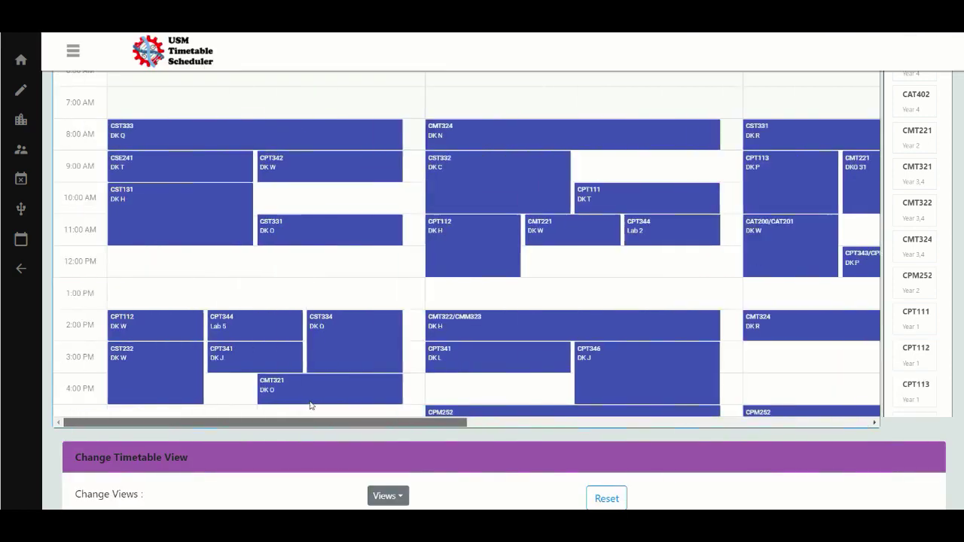
Set the timetable width to 100%
{"action": "scroll", "coordinate": [366, 340], "scroll_direction": "up", "scroll_amount": 2}
{"action": "scroll", "coordinate": [366, 340], "scroll_direction": "up", "scroll_amount": 3}
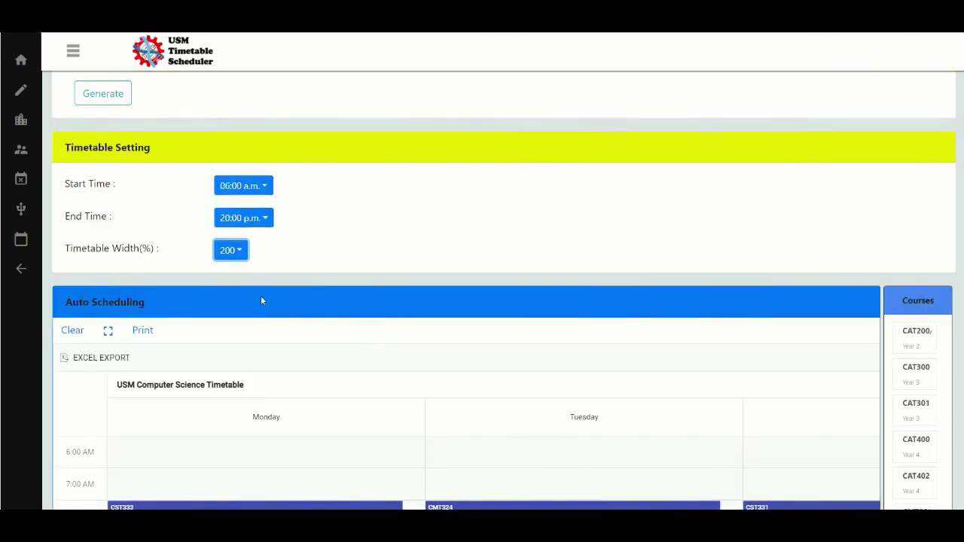
{"action": "left_click", "coordinate": [232, 250]}
{"action": "scroll", "coordinate": [243, 294], "scroll_direction": "up", "scroll_amount": 2}
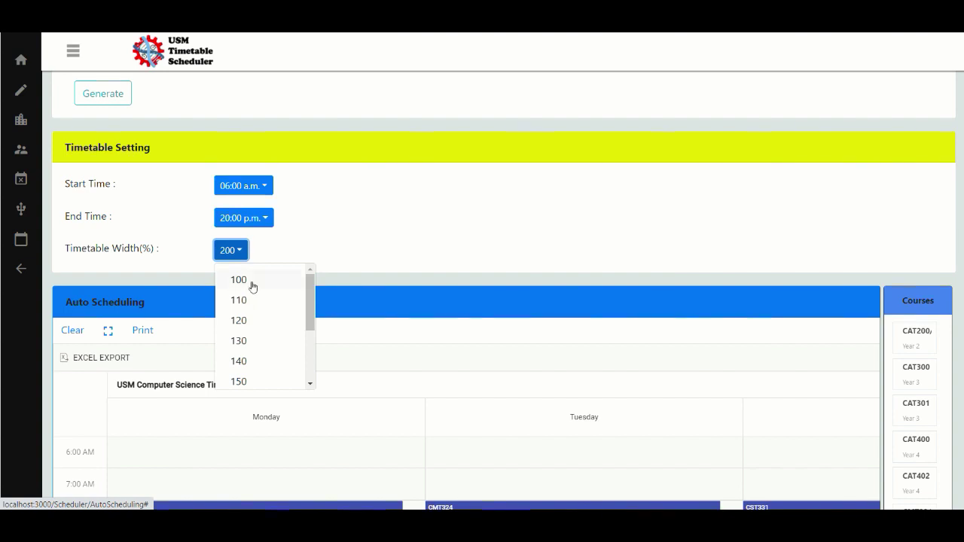
{"action": "left_click", "coordinate": [239, 280]}
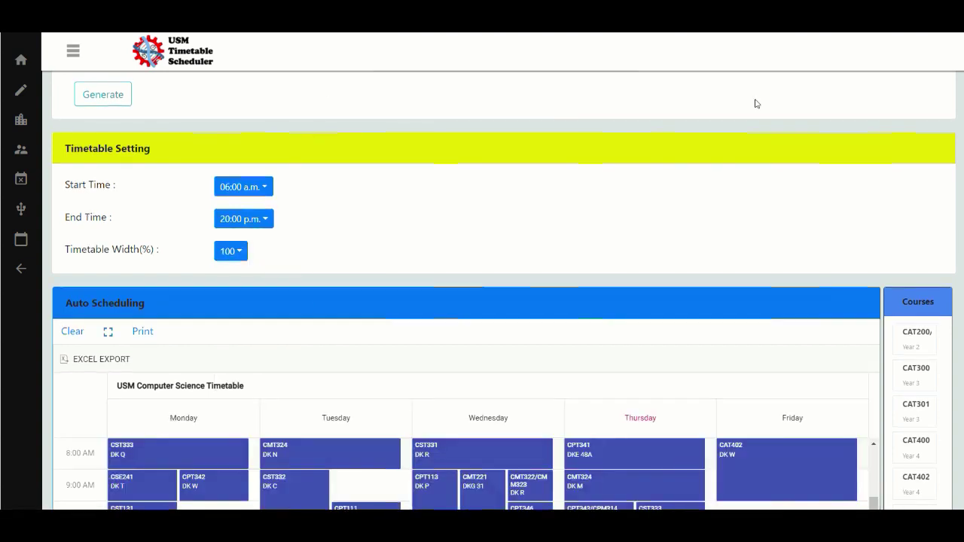
{"action": "scroll", "coordinate": [792, 208], "scroll_direction": "down", "scroll_amount": 3}
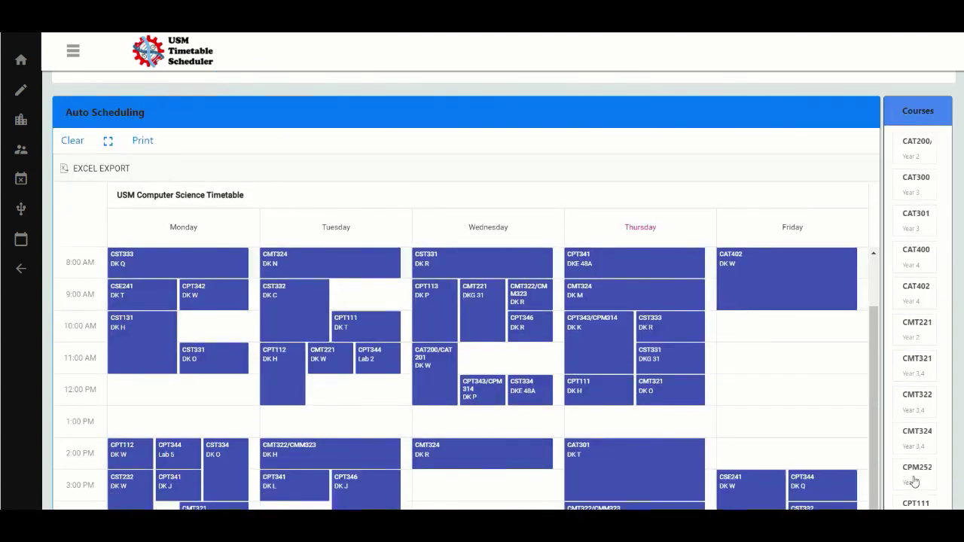
Place course CPT111 in the Friday 8:00 AM slot and check the lecturer, major and year values in its form
{"action": "scroll", "coordinate": [915, 467], "scroll_direction": "down", "scroll_amount": 2}
{"action": "left_click_drag", "start_coordinate": [919, 448], "coordinate": [852, 263]}
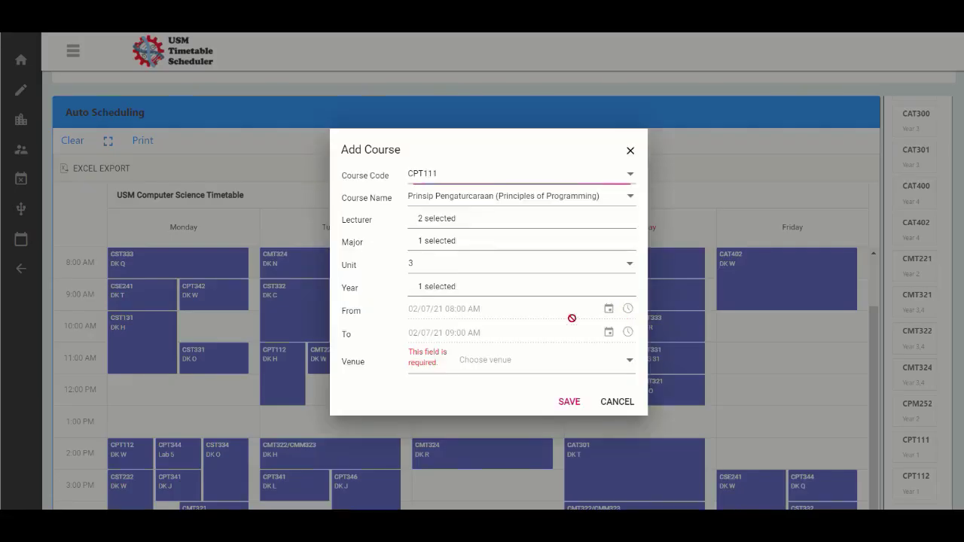
{"action": "left_click", "coordinate": [492, 217]}
{"action": "left_click", "coordinate": [384, 235]}
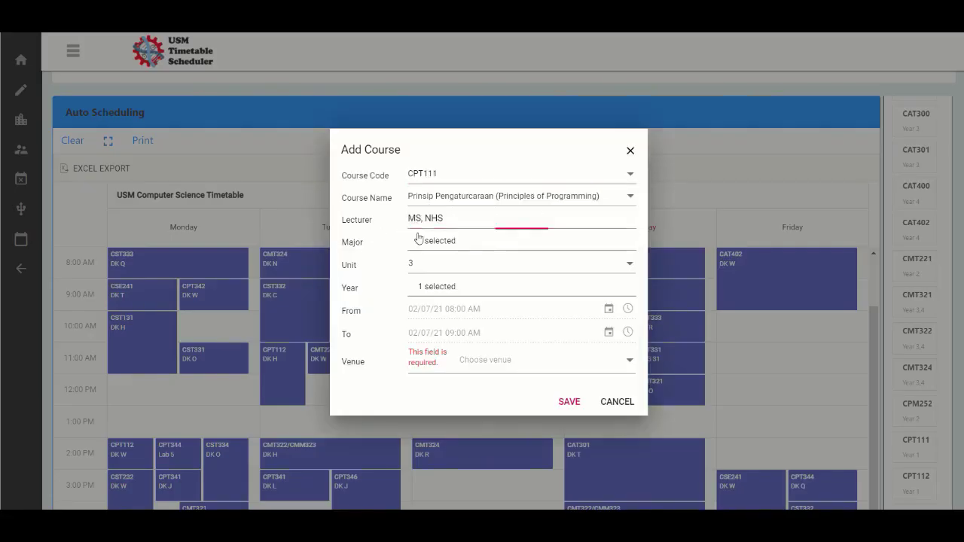
{"action": "left_click", "coordinate": [484, 241]}
{"action": "left_click", "coordinate": [397, 259]}
{"action": "left_click", "coordinate": [483, 280]}
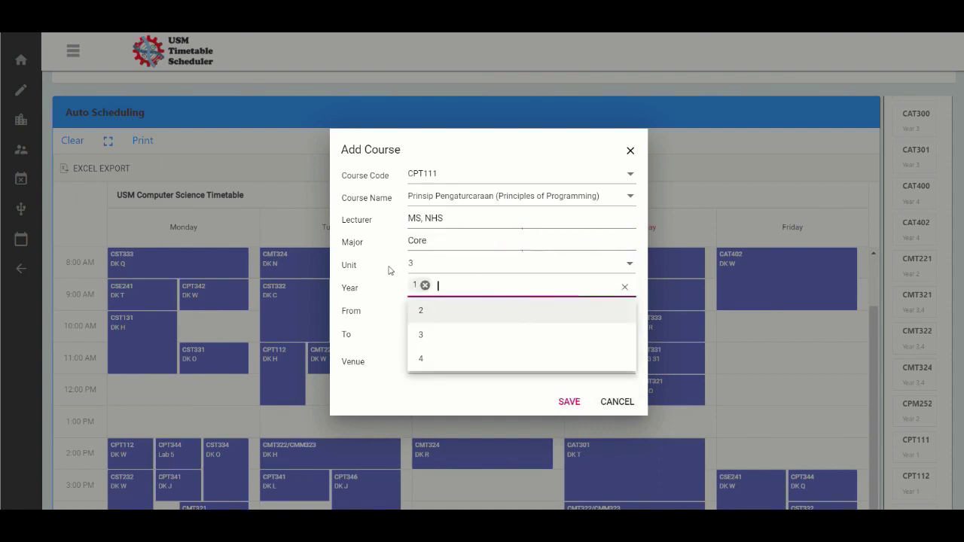
{"action": "left_click", "coordinate": [390, 269]}
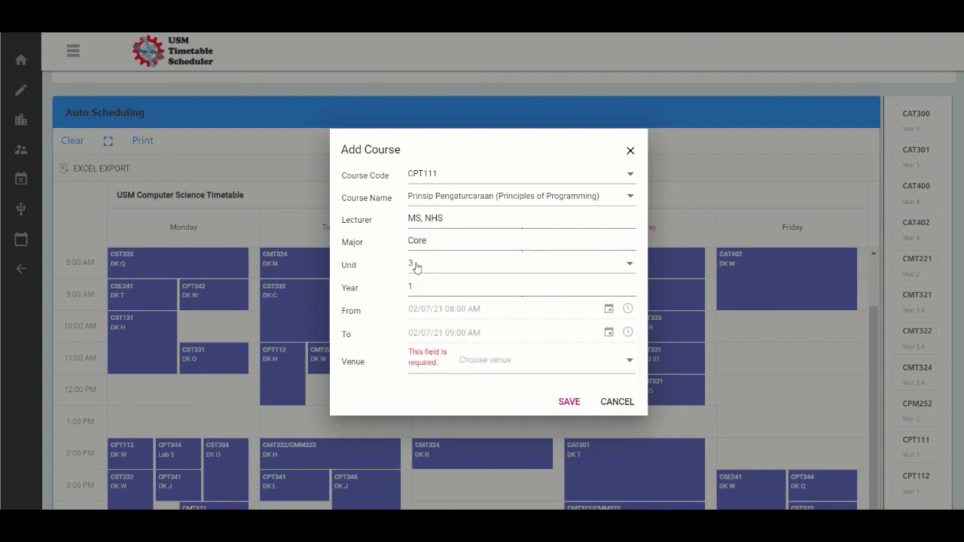
Choose DK H as the venue for the new CPT111 class and save it to the timetable
{"action": "left_click", "coordinate": [498, 366]}
{"action": "scroll", "coordinate": [506, 295], "scroll_direction": "down", "scroll_amount": 3}
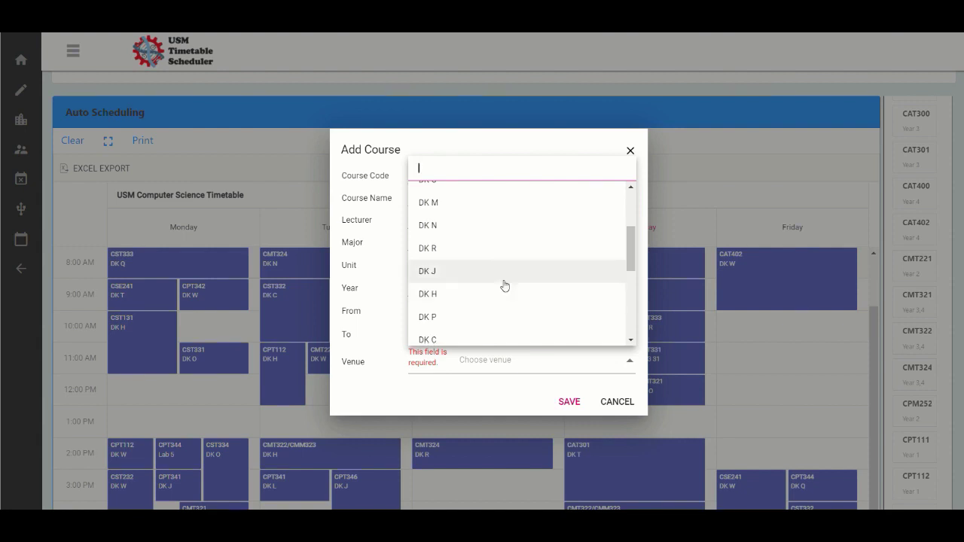
{"action": "scroll", "coordinate": [504, 286], "scroll_direction": "down", "scroll_amount": 1}
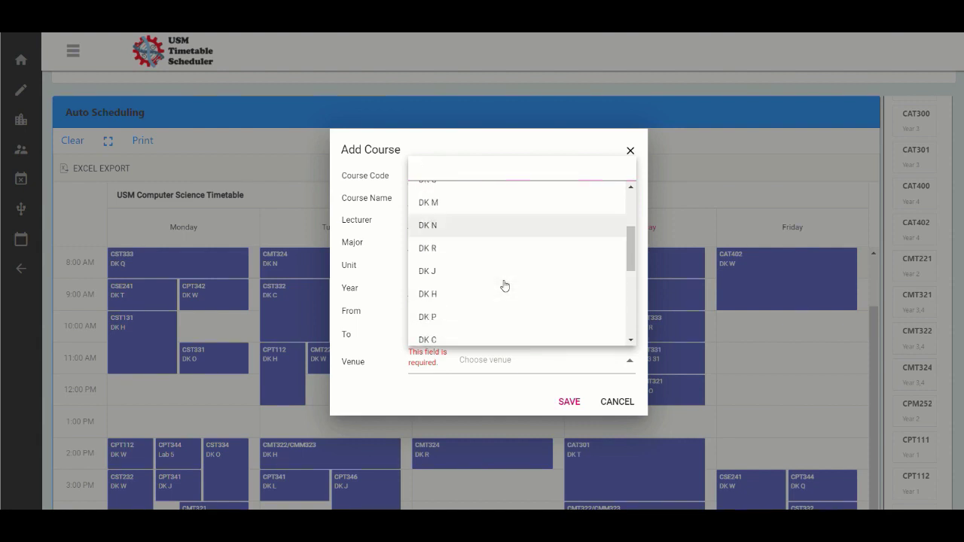
{"action": "left_click", "coordinate": [457, 296]}
{"action": "left_click", "coordinate": [566, 402]}
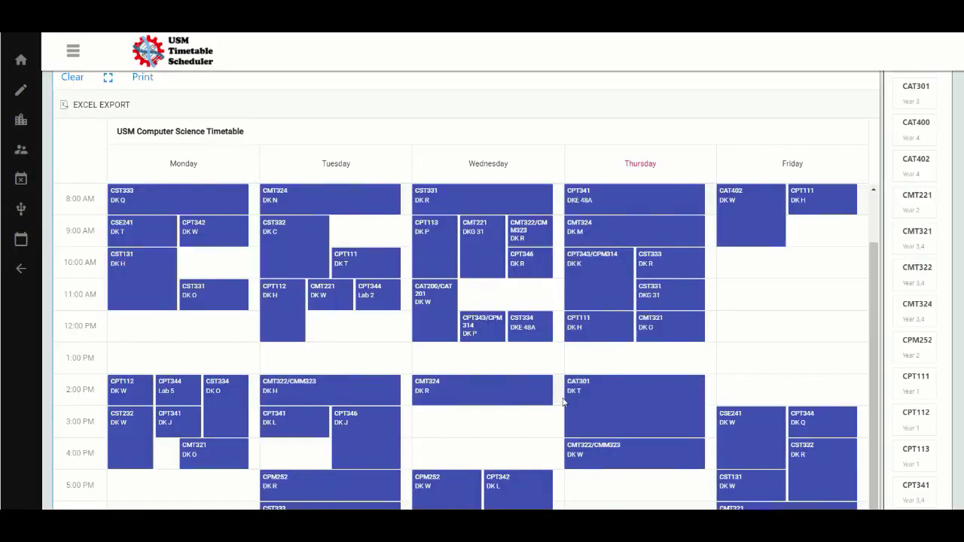
Change the venue of the Friday 8:00 AM CPT111 class to DK T and save
{"action": "left_click", "coordinate": [823, 199]}
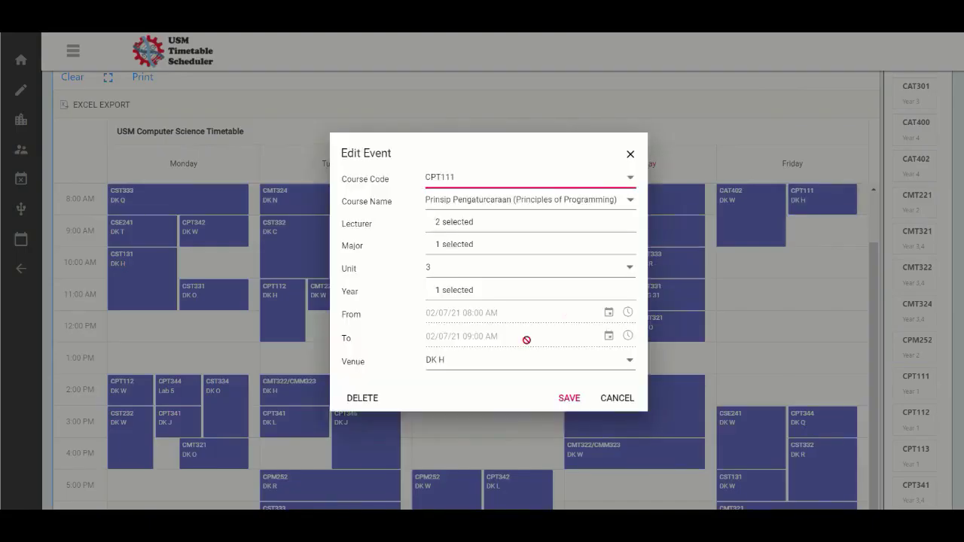
{"action": "left_click", "coordinate": [505, 363]}
{"action": "scroll", "coordinate": [497, 341], "scroll_direction": "down", "scroll_amount": 5}
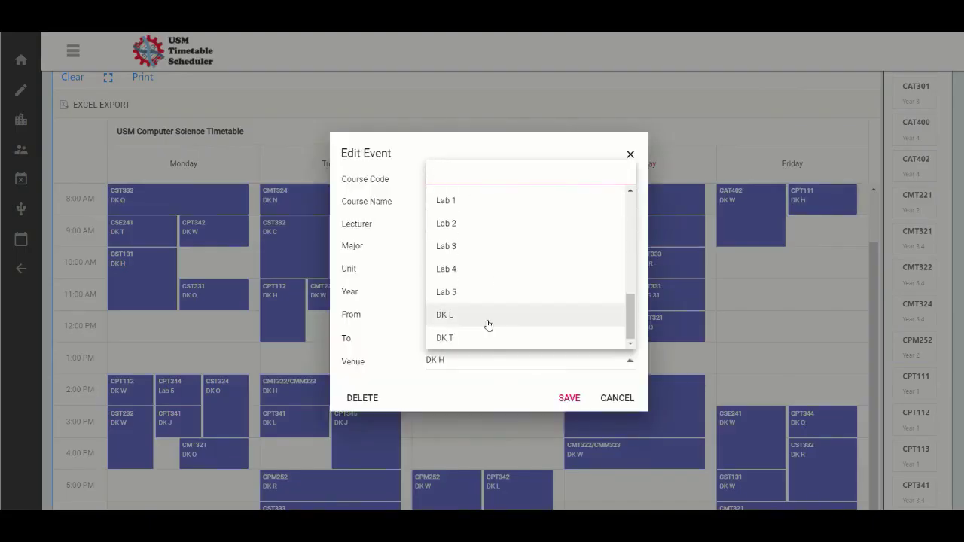
{"action": "left_click", "coordinate": [482, 340]}
{"action": "left_click", "coordinate": [569, 397]}
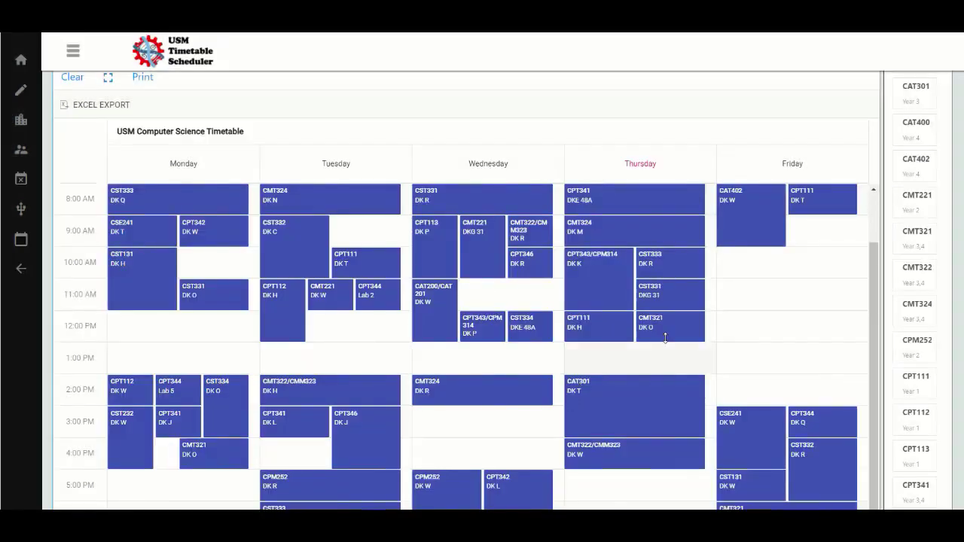
Change the venue of the Friday 8:00 AM CPT111 class to DK L and save
{"action": "left_click", "coordinate": [834, 196]}
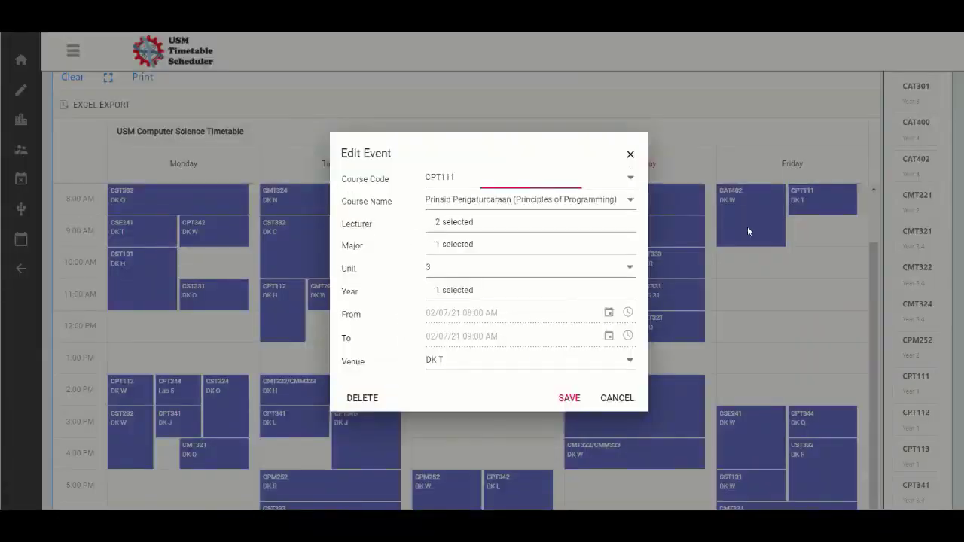
{"action": "left_click", "coordinate": [492, 362]}
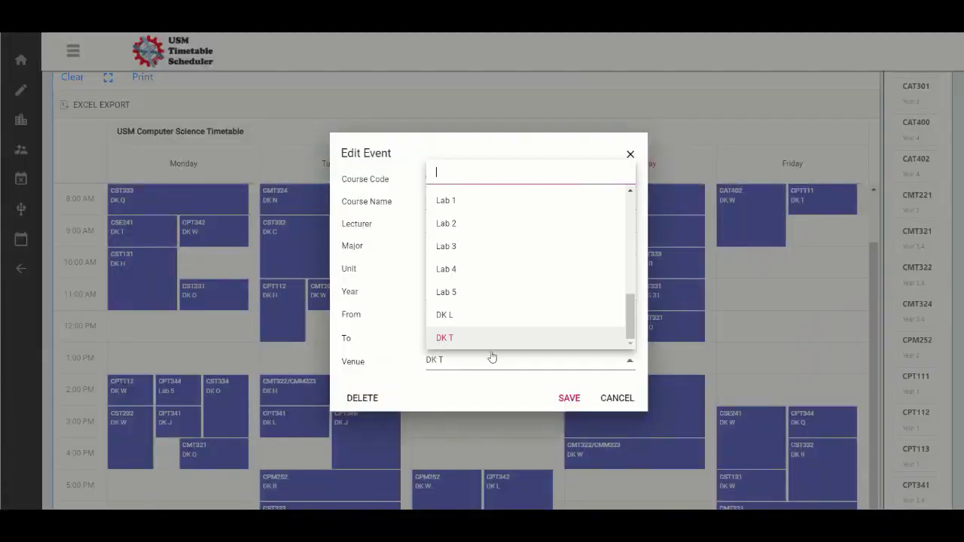
{"action": "left_click", "coordinate": [485, 315]}
{"action": "left_click", "coordinate": [561, 400]}
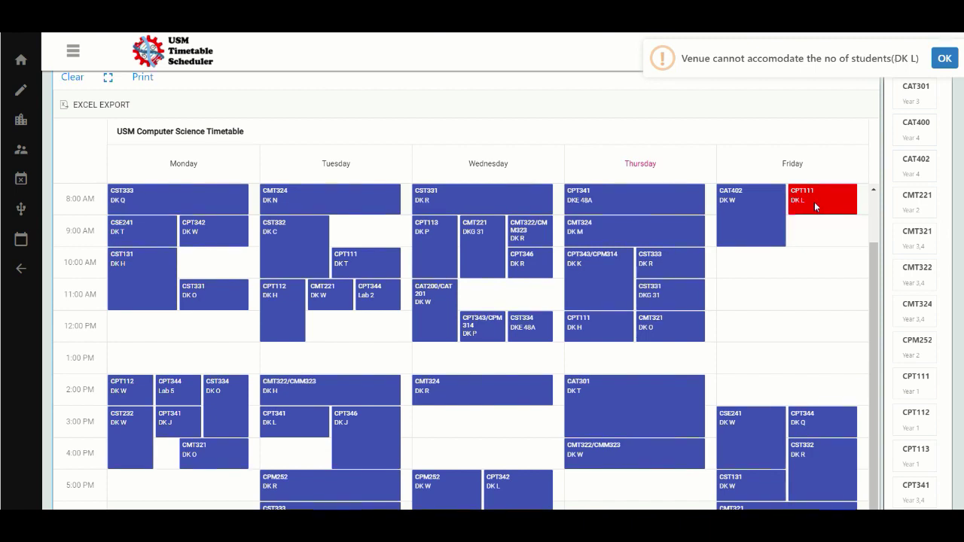
Move the Friday CPT111 class to Tuesday 9:00 AM, and delete it from the timetable
{"action": "left_click_drag", "start_coordinate": [816, 206], "coordinate": [371, 229]}
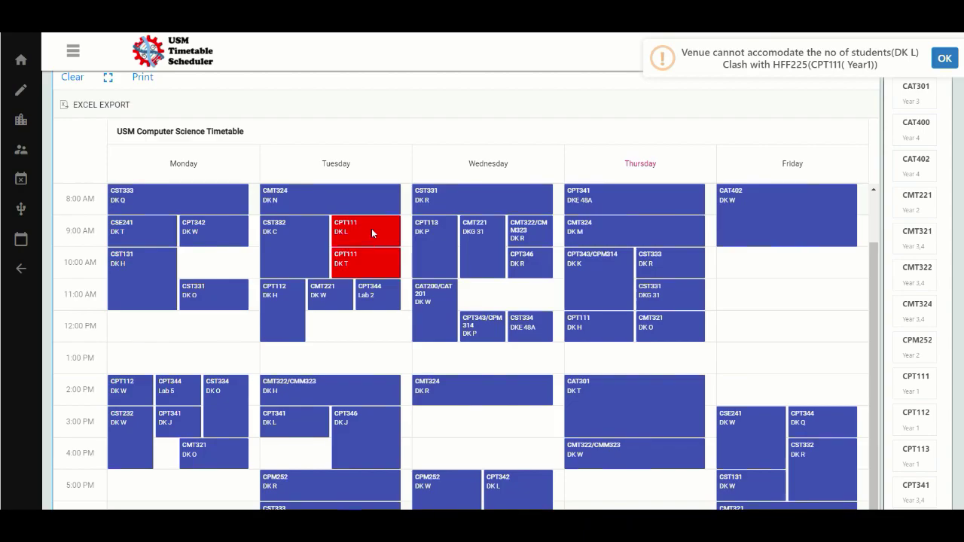
{"action": "double_click", "coordinate": [371, 228]}
{"action": "left_click", "coordinate": [368, 397]}
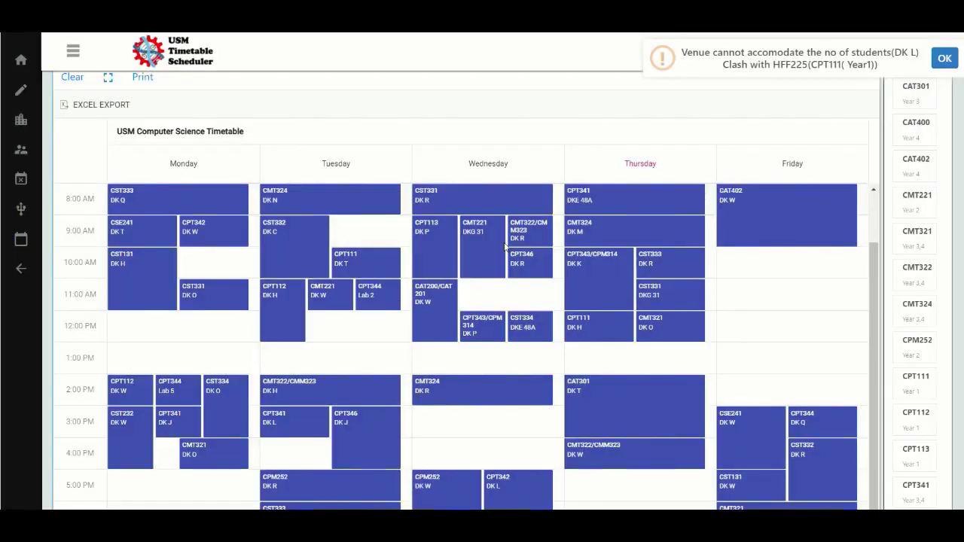
Switch the timetable view to Venue and display the schedule for DK K
{"action": "scroll", "coordinate": [605, 279], "scroll_direction": "down", "scroll_amount": 3}
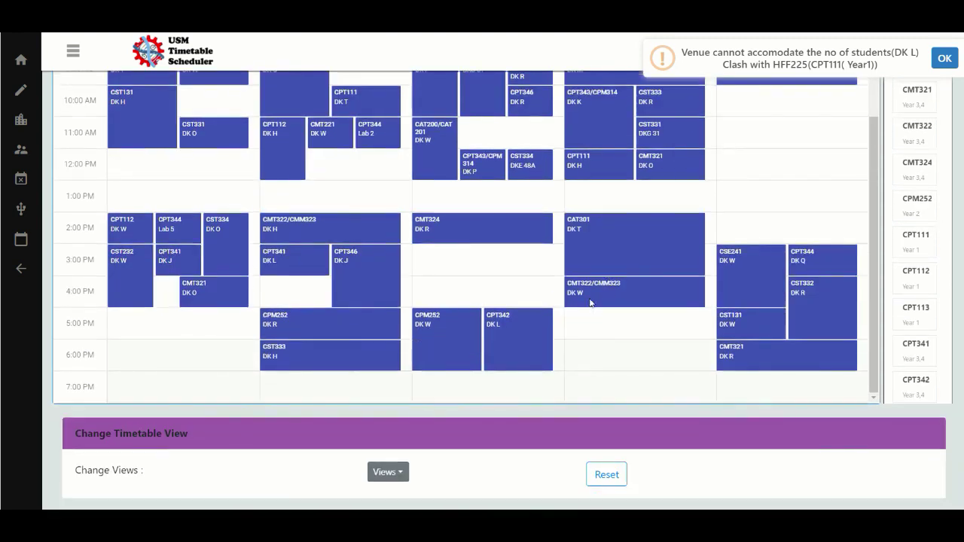
{"action": "left_click", "coordinate": [387, 471]}
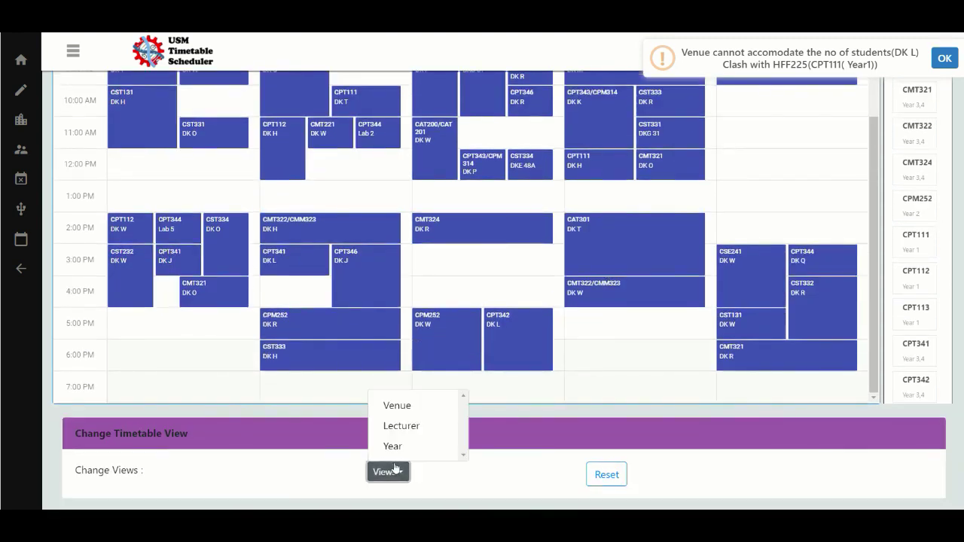
{"action": "left_click", "coordinate": [426, 407]}
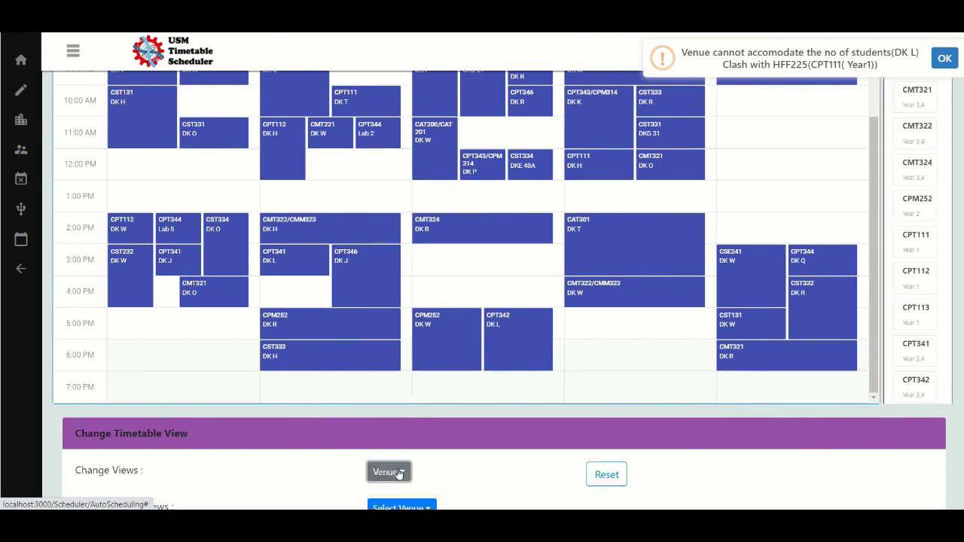
{"action": "left_click", "coordinate": [401, 506]}
{"action": "left_click", "coordinate": [411, 388]}
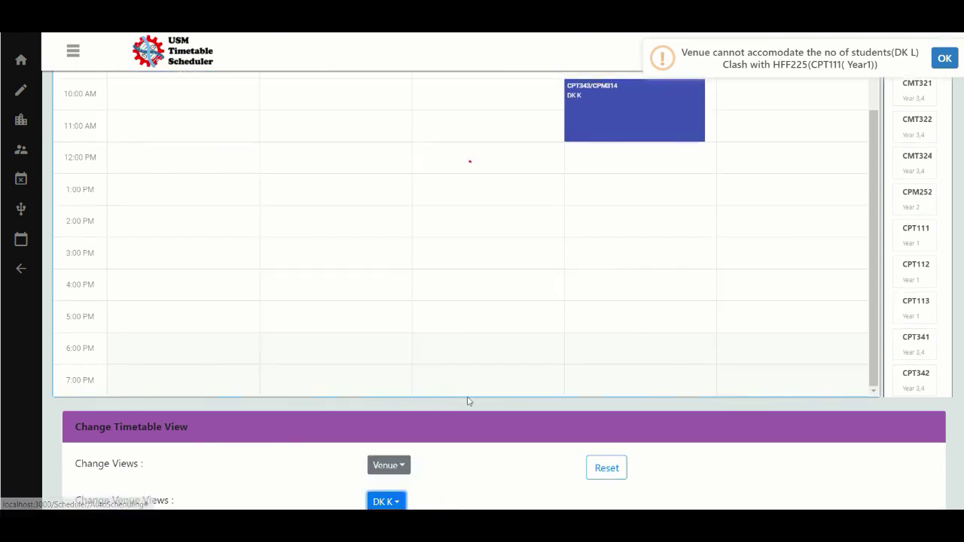
{"action": "scroll", "coordinate": [467, 402], "scroll_direction": "up", "scroll_amount": 2}
{"action": "scroll", "coordinate": [467, 402], "scroll_direction": "down", "scroll_amount": 3}
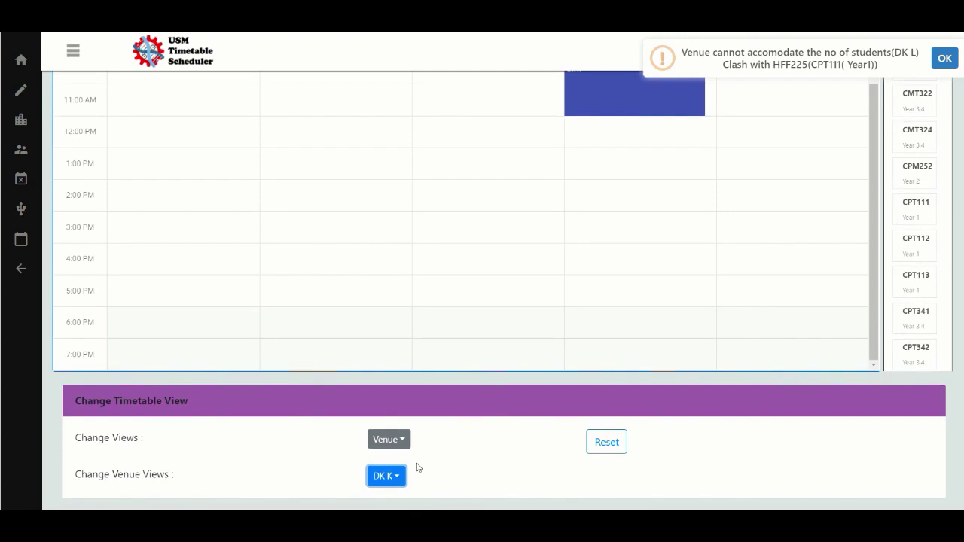
Switch the timetable view to Lecturer and display the schedule for lecturer AA
{"action": "left_click", "coordinate": [388, 476]}
{"action": "left_click", "coordinate": [385, 439]}
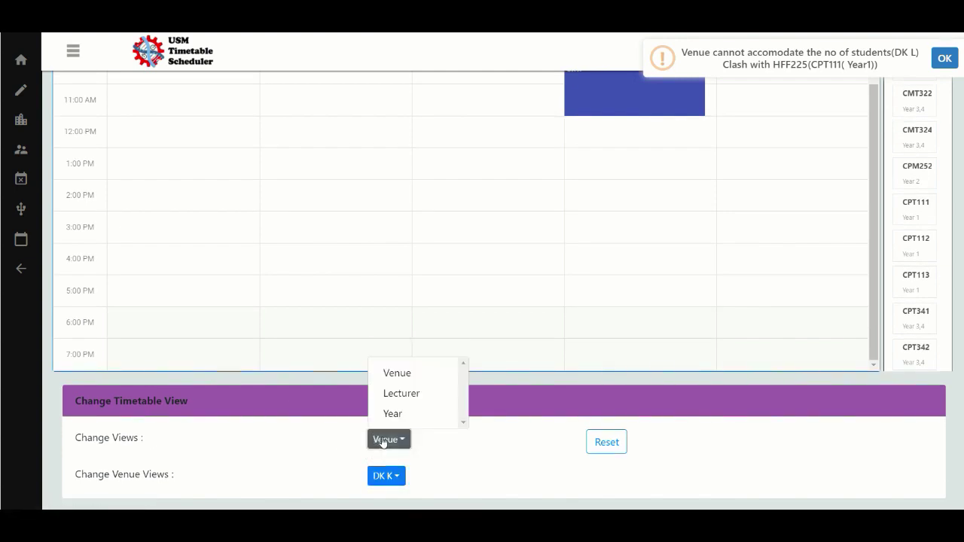
{"action": "left_click", "coordinate": [392, 392]}
{"action": "left_click", "coordinate": [393, 474]}
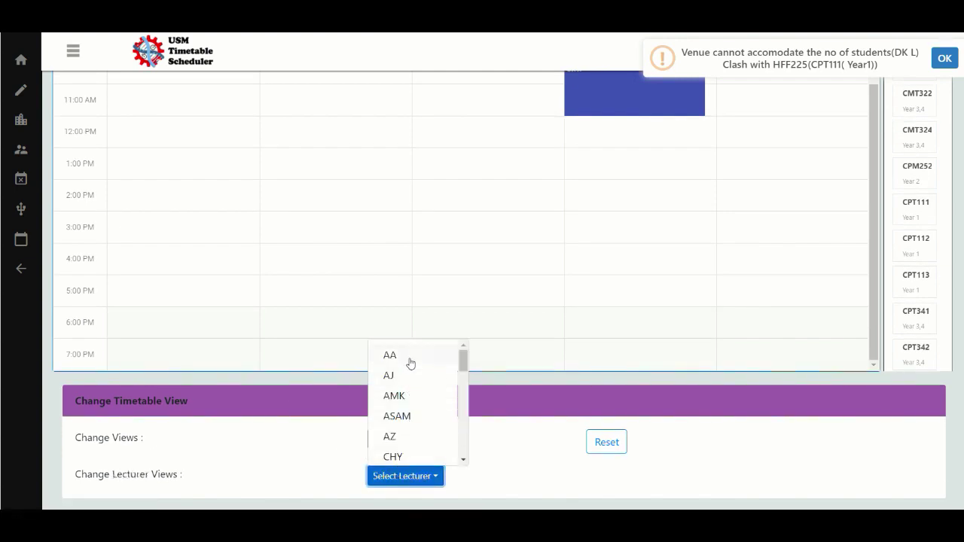
{"action": "left_click", "coordinate": [411, 364]}
{"action": "scroll", "coordinate": [422, 381], "scroll_direction": "up", "scroll_amount": 2}
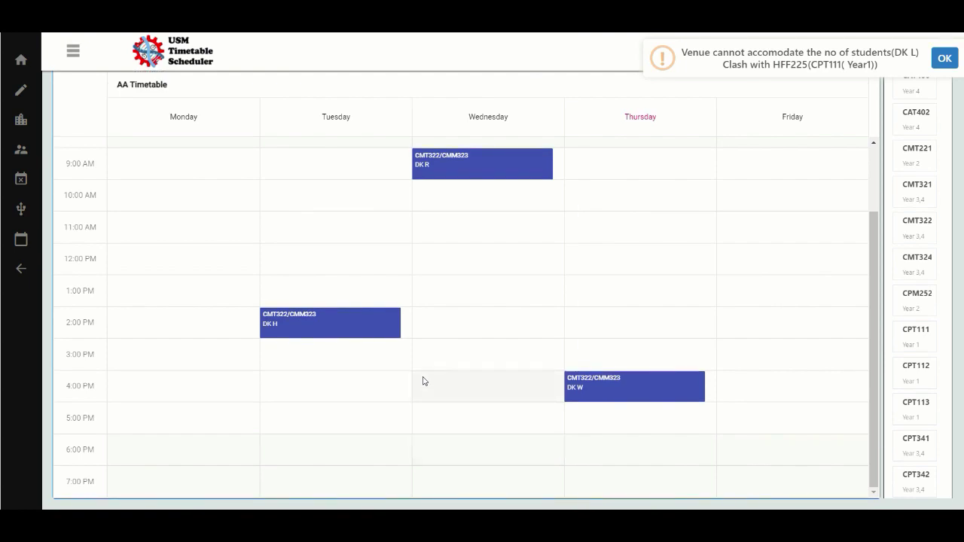
Switch the timetable view to Year and display the Year 1 schedule
{"action": "scroll", "coordinate": [423, 381], "scroll_direction": "down", "scroll_amount": 2}
{"action": "left_click", "coordinate": [387, 439]}
{"action": "left_click", "coordinate": [394, 414]}
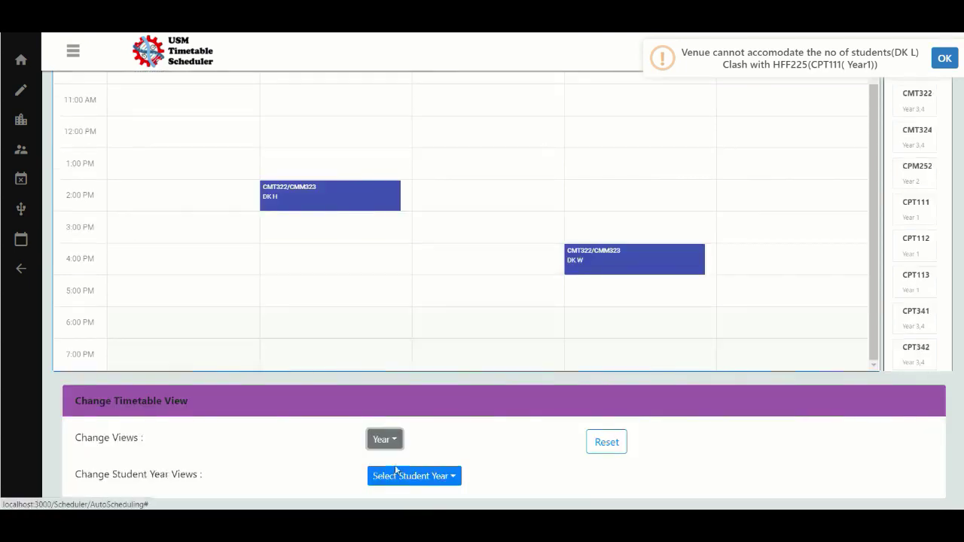
{"action": "left_click", "coordinate": [395, 476]}
{"action": "left_click", "coordinate": [397, 390]}
{"action": "scroll", "coordinate": [409, 393], "scroll_direction": "up", "scroll_amount": 2}
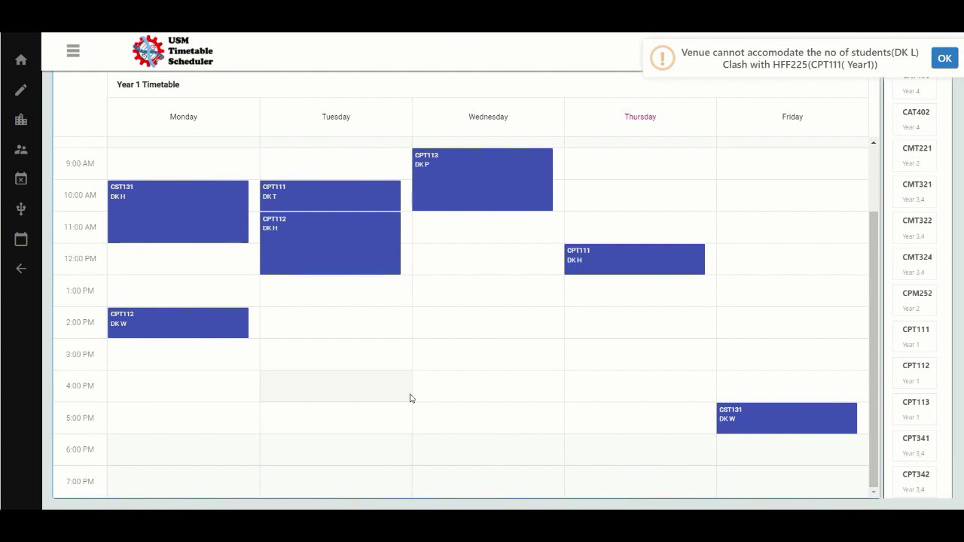
{"action": "scroll", "coordinate": [411, 398], "scroll_direction": "down", "scroll_amount": 2}
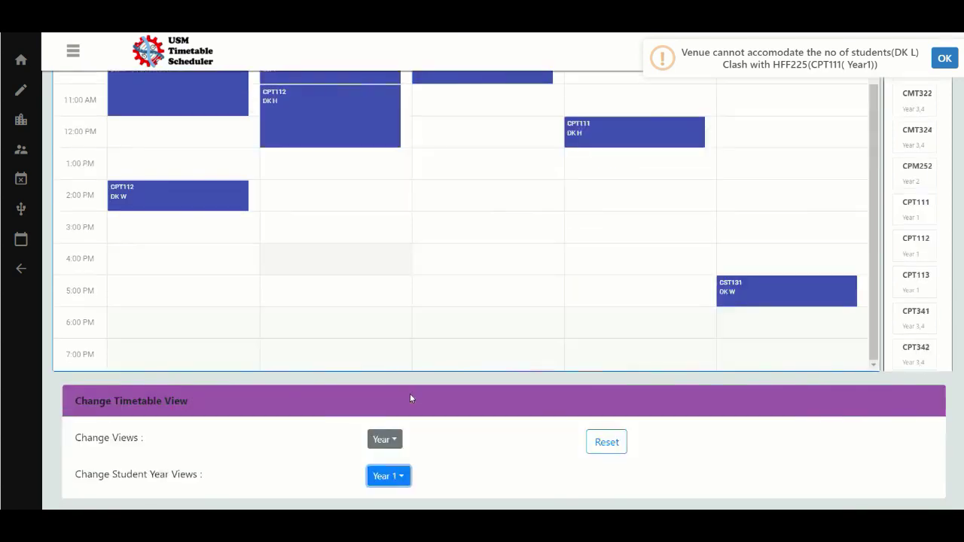
Reset the timetable view to the full schedule and dismiss the venue and clash warning
{"action": "left_click", "coordinate": [605, 440]}
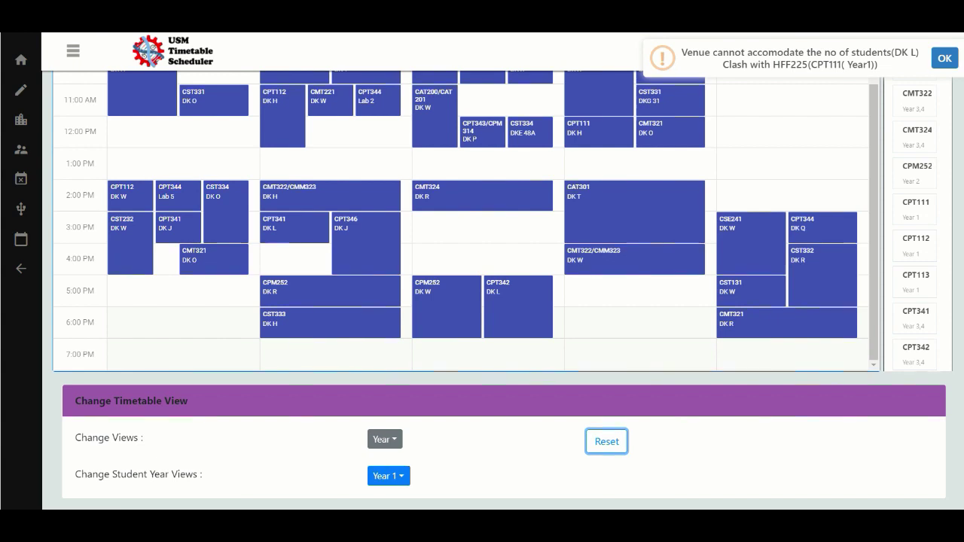
{"action": "left_click", "coordinate": [945, 59]}
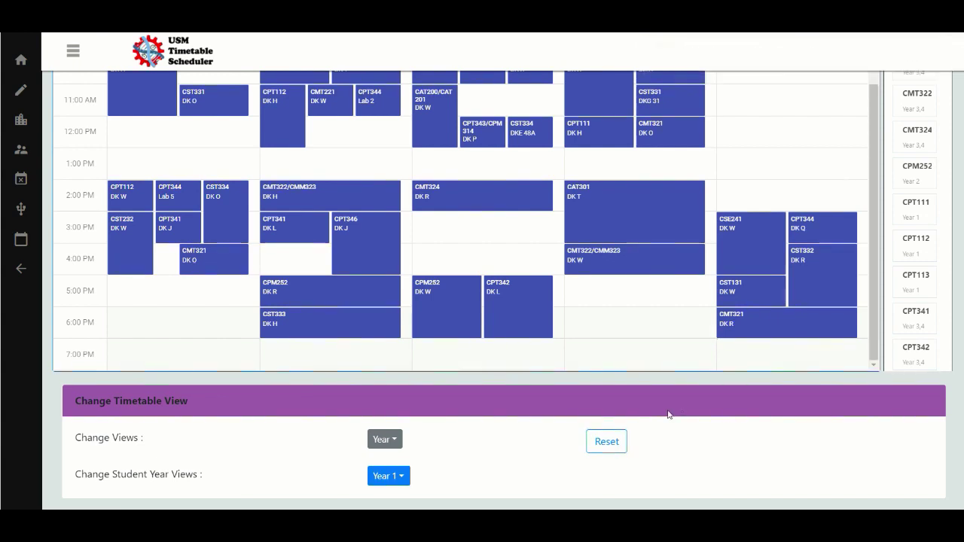
{"action": "scroll", "coordinate": [656, 412], "scroll_direction": "up", "scroll_amount": 5}
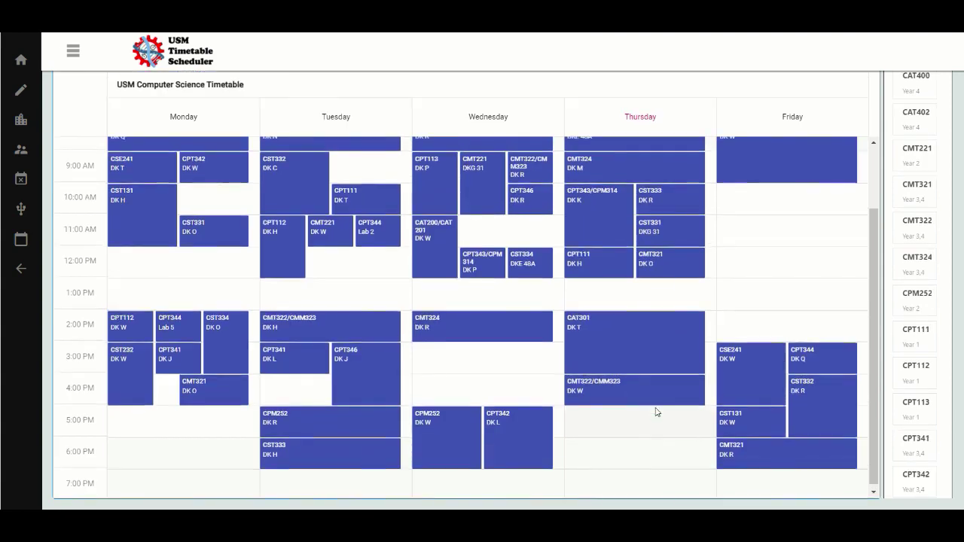
Export the timetable to Excel and save it as Schedule in the pixel folder
{"action": "scroll", "coordinate": [525, 311], "scroll_direction": "up", "scroll_amount": 1}
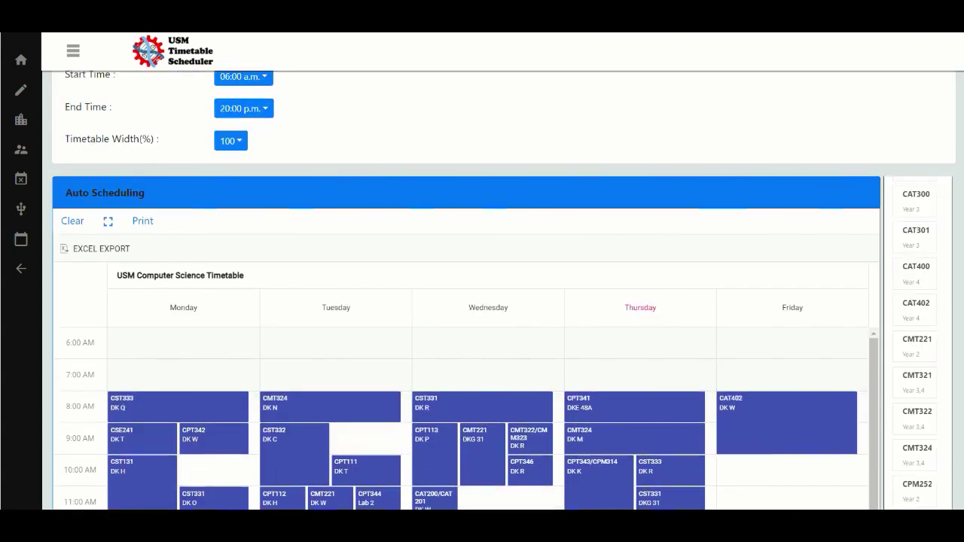
{"action": "left_click", "coordinate": [100, 255]}
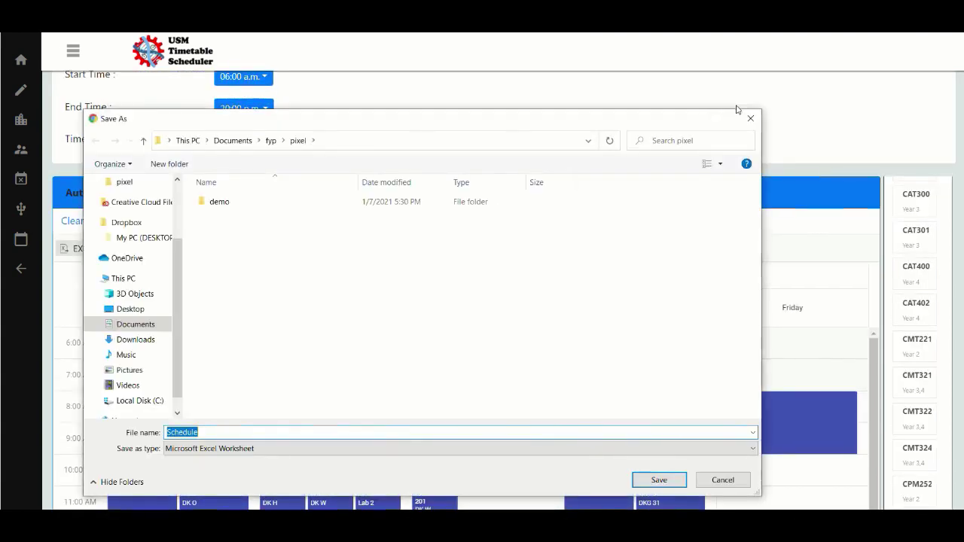
{"action": "left_click", "coordinate": [659, 479]}
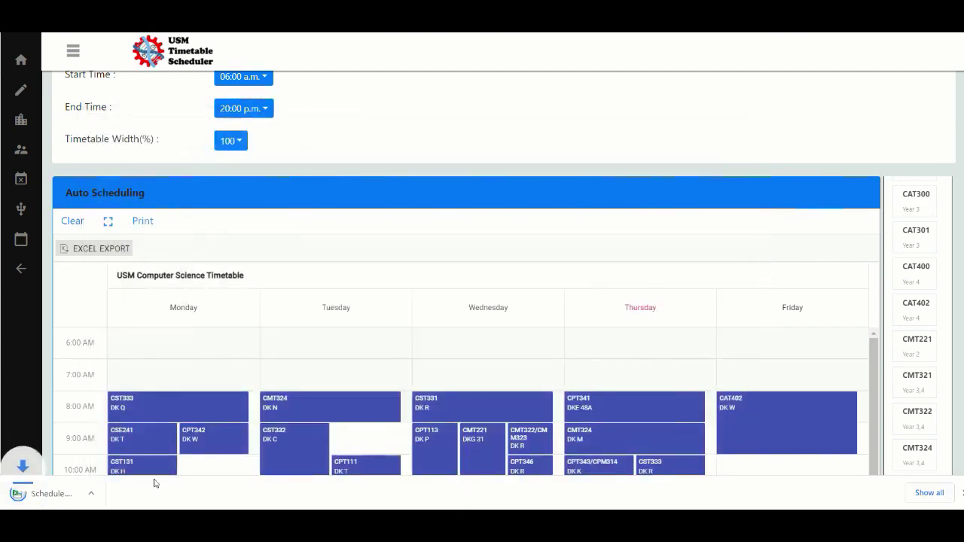
Open the exported Schedule workbook in Excel, look over its columns, and close it
{"action": "left_click", "coordinate": [51, 499]}
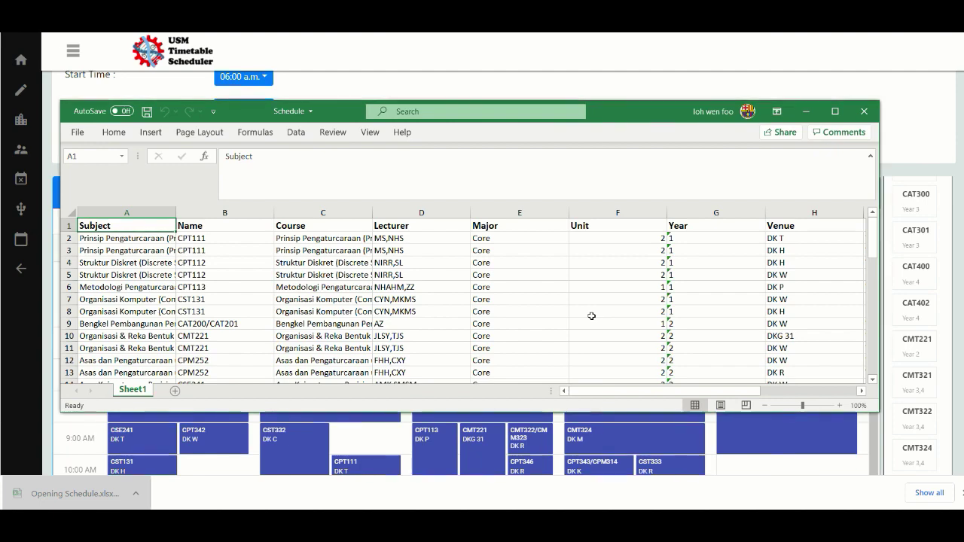
{"action": "left_click_drag", "start_coordinate": [663, 394], "coordinate": [693, 405]}
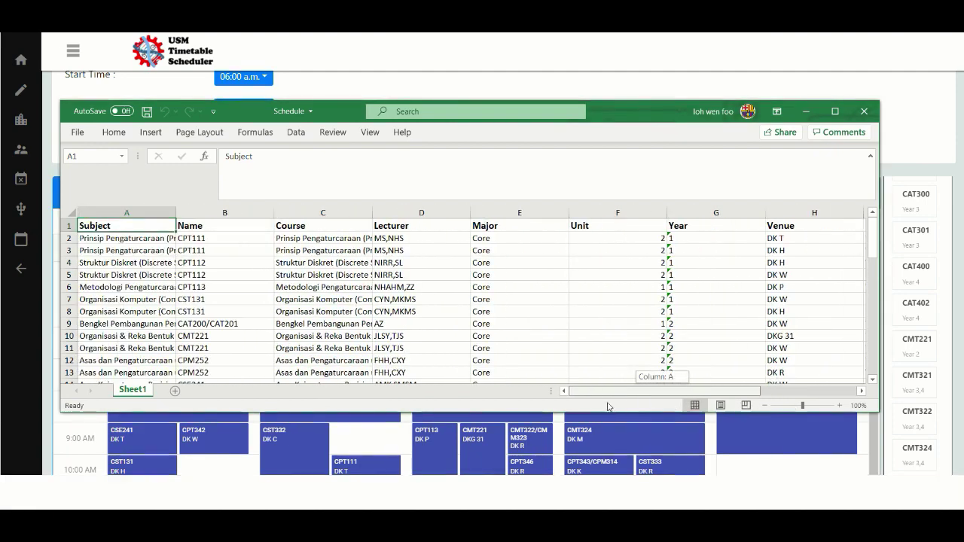
{"action": "left_click", "coordinate": [864, 114]}
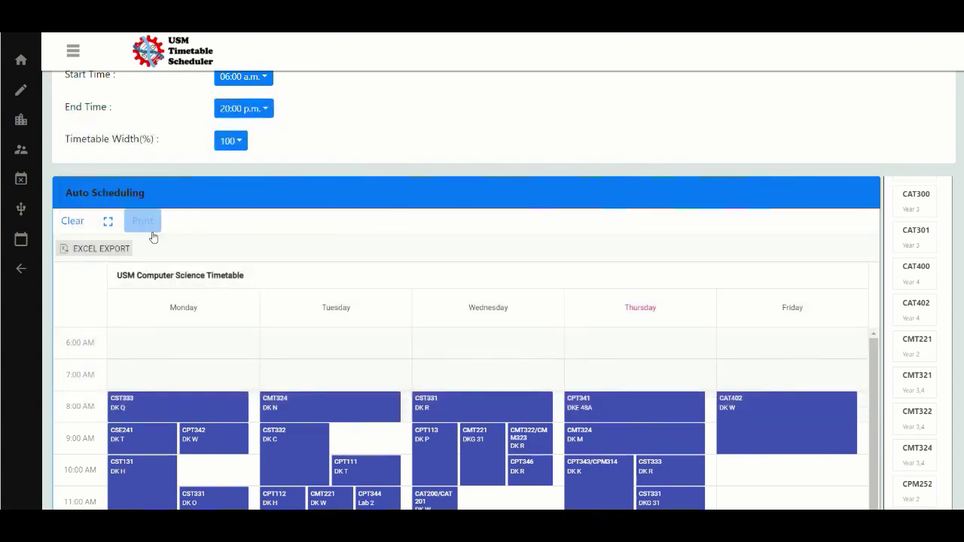
Start printing the timetable with additional information and enter LAJ100 as the extra row's course code
{"action": "left_click", "coordinate": [145, 222]}
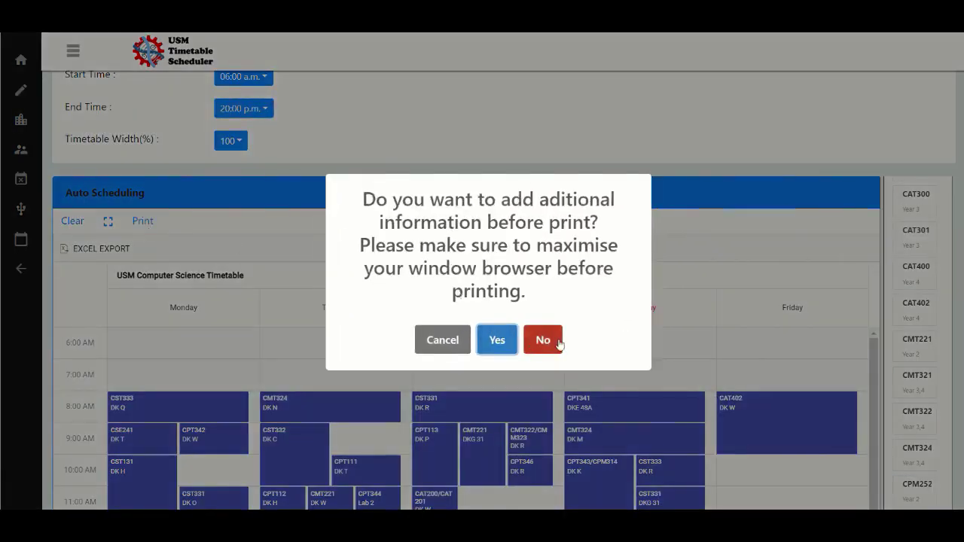
{"action": "left_click", "coordinate": [498, 341]}
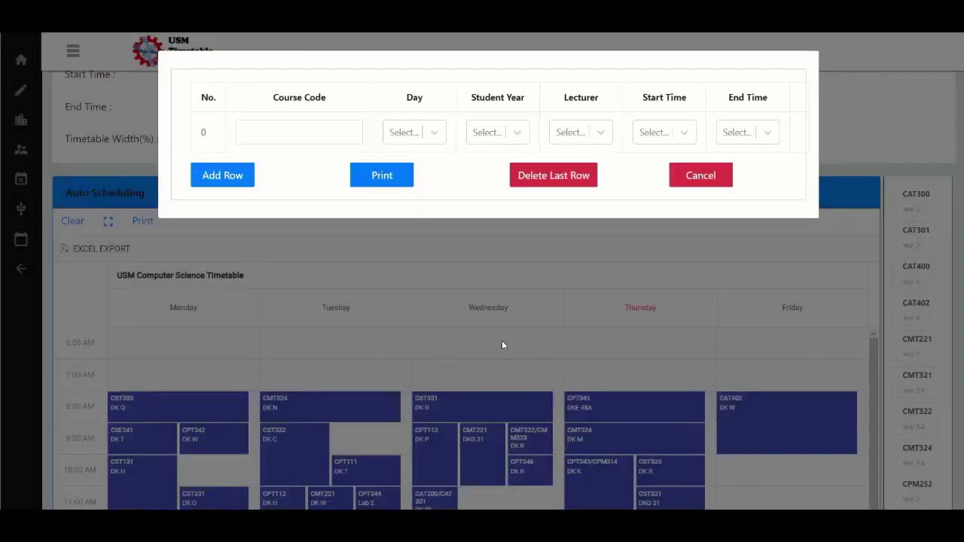
{"action": "left_click", "coordinate": [300, 131]}
{"action": "type", "text": "LA"}
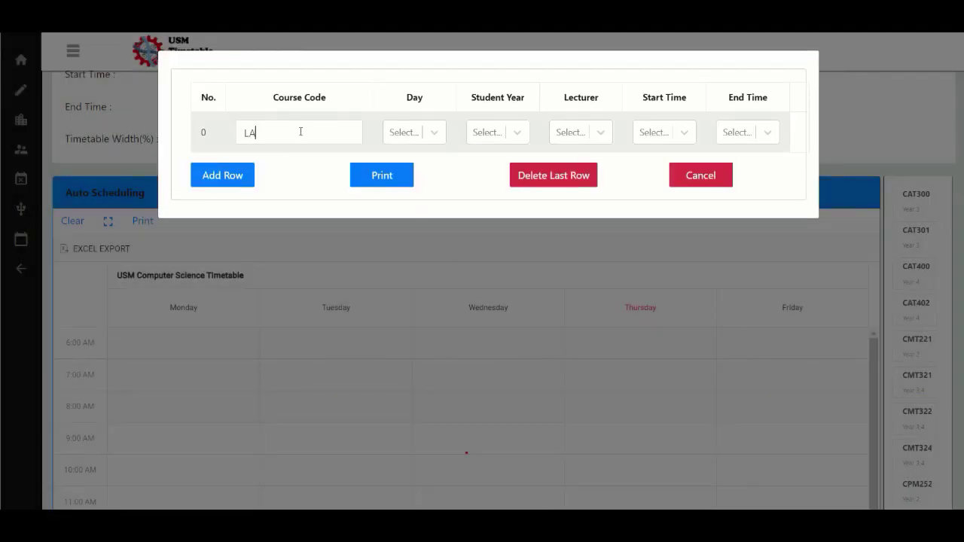
{"action": "type", "text": "J100"}
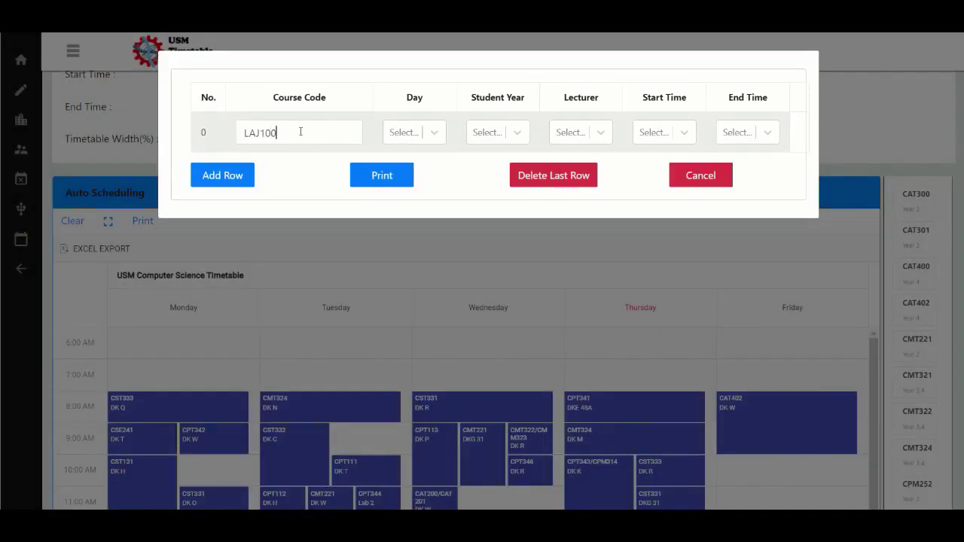
Set the LAJ100 row's day to Monday, student year to 1, and lecturer to "-"
{"action": "left_click", "coordinate": [399, 133]}
{"action": "left_click", "coordinate": [411, 163]}
{"action": "left_click", "coordinate": [506, 133]}
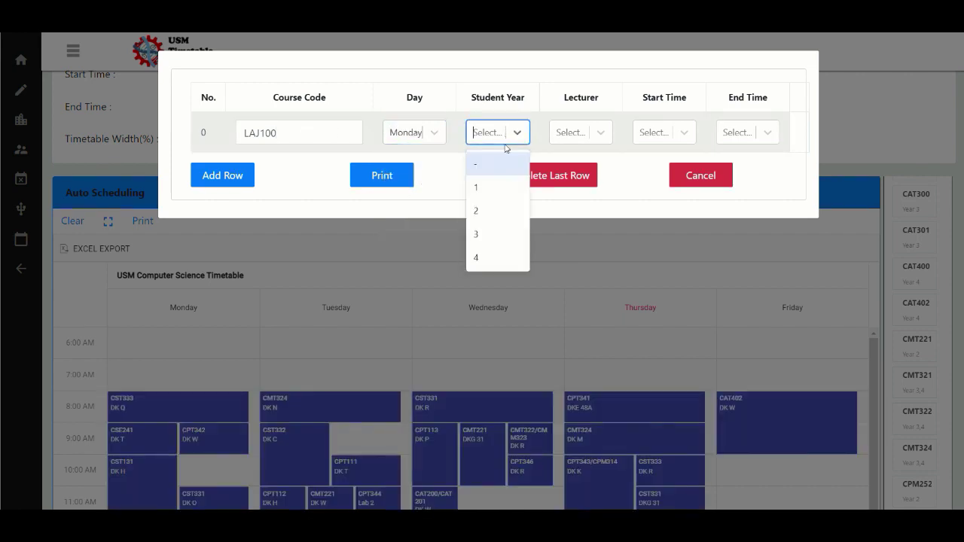
{"action": "left_click", "coordinate": [497, 187]}
{"action": "left_click", "coordinate": [580, 132]}
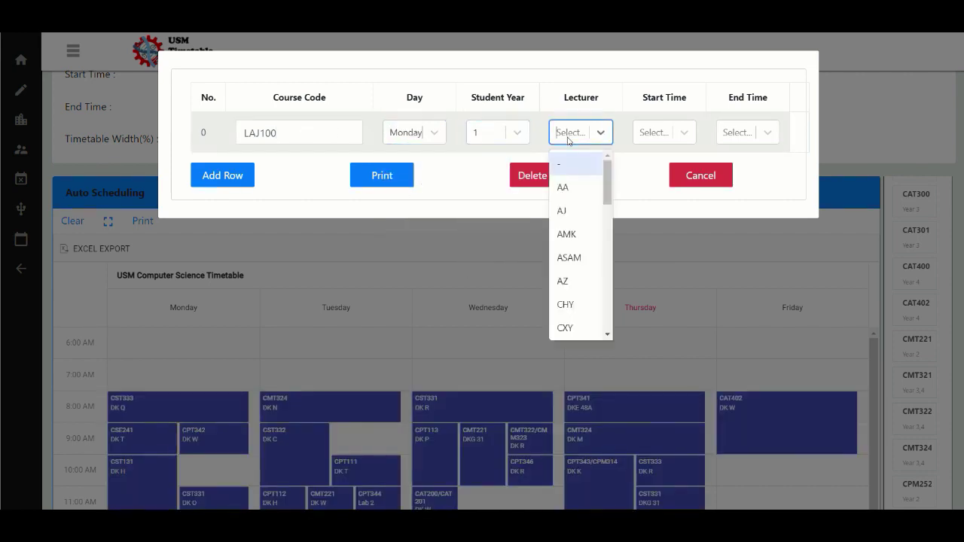
{"action": "left_click", "coordinate": [561, 163]}
Set the LAJ100 row's start time to 14 and end time to 15, and print the schedules
{"action": "left_click", "coordinate": [634, 136]}
{"action": "scroll", "coordinate": [672, 181], "scroll_direction": "down", "scroll_amount": 4}
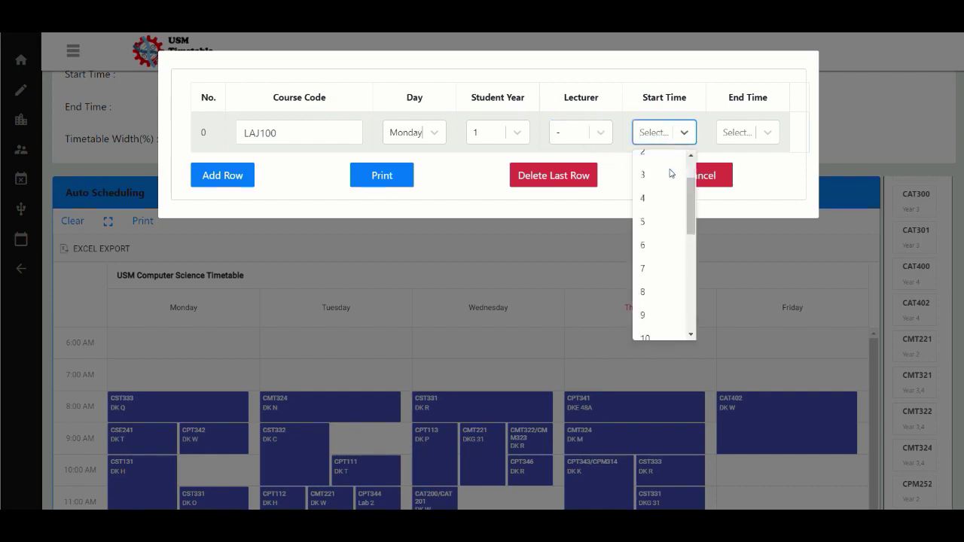
{"action": "left_click", "coordinate": [671, 237]}
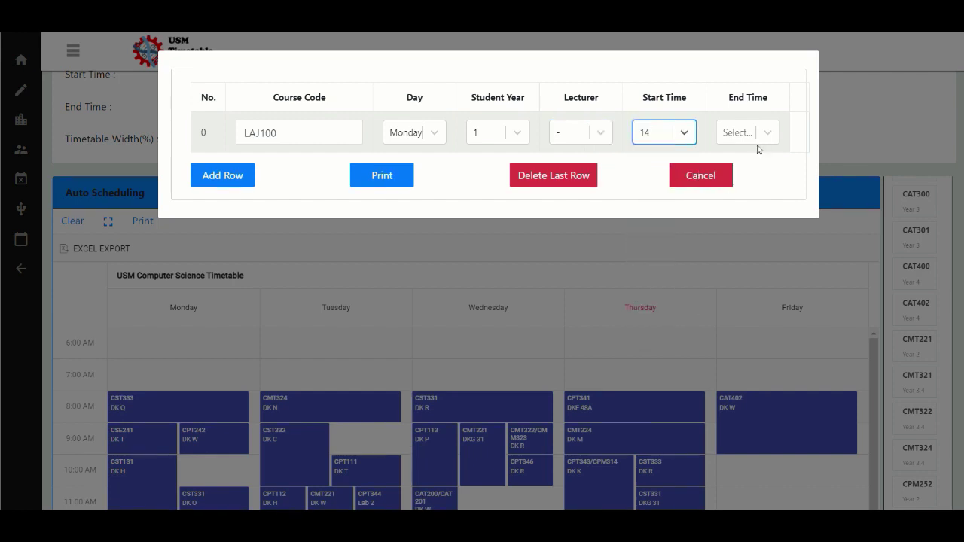
{"action": "left_click", "coordinate": [759, 136]}
{"action": "scroll", "coordinate": [746, 194], "scroll_direction": "down", "scroll_amount": 1}
{"action": "scroll", "coordinate": [746, 194], "scroll_direction": "down", "scroll_amount": 3}
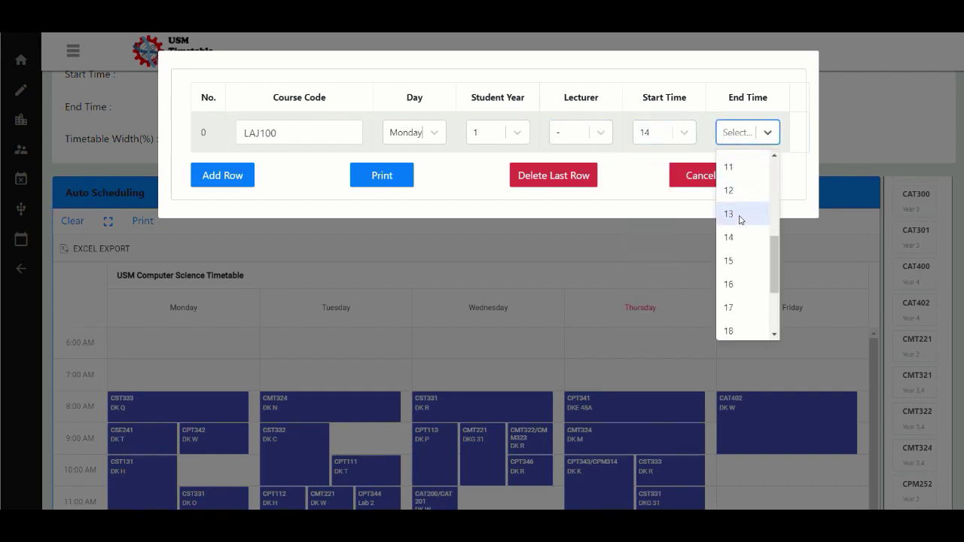
{"action": "left_click", "coordinate": [743, 263]}
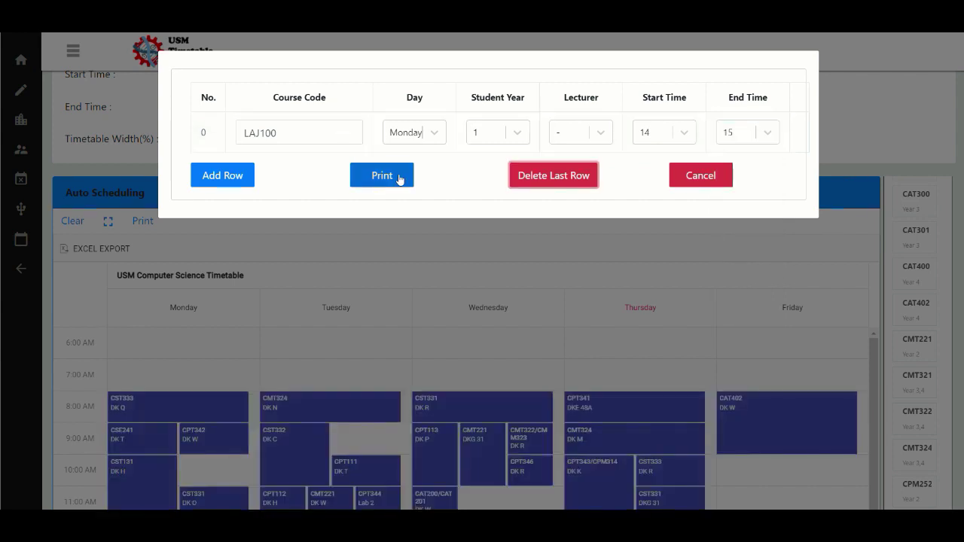
{"action": "left_click", "coordinate": [398, 179]}
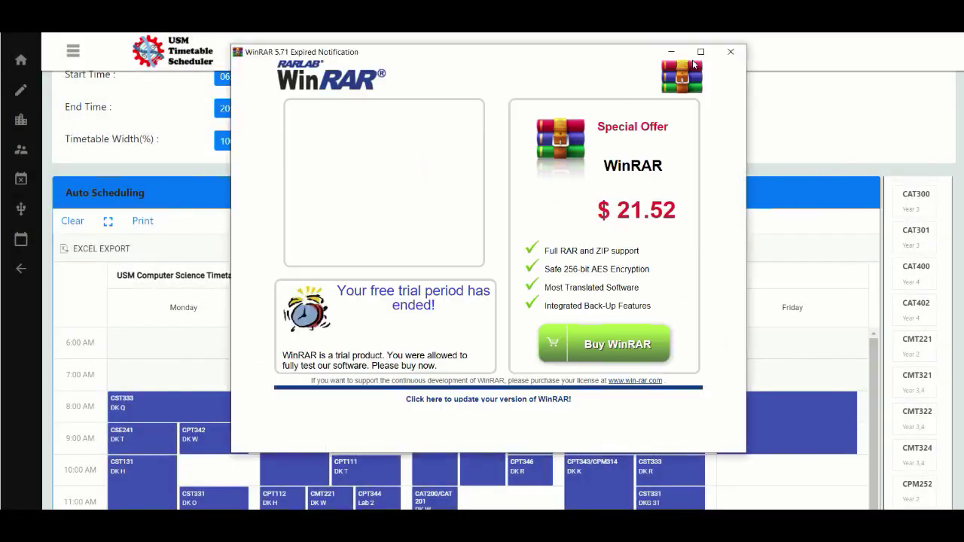
Dismiss the WinRAR trial notice and view overallSchedule.pdf from the overallSchedule folder of the scheduleOutput archive
{"action": "left_click", "coordinate": [729, 49]}
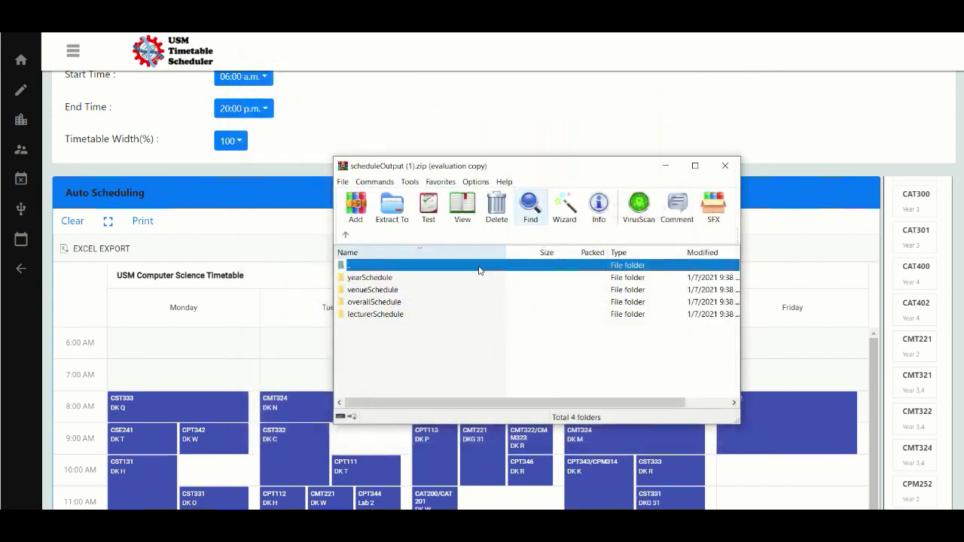
{"action": "double_click", "coordinate": [383, 302]}
{"action": "double_click", "coordinate": [381, 278]}
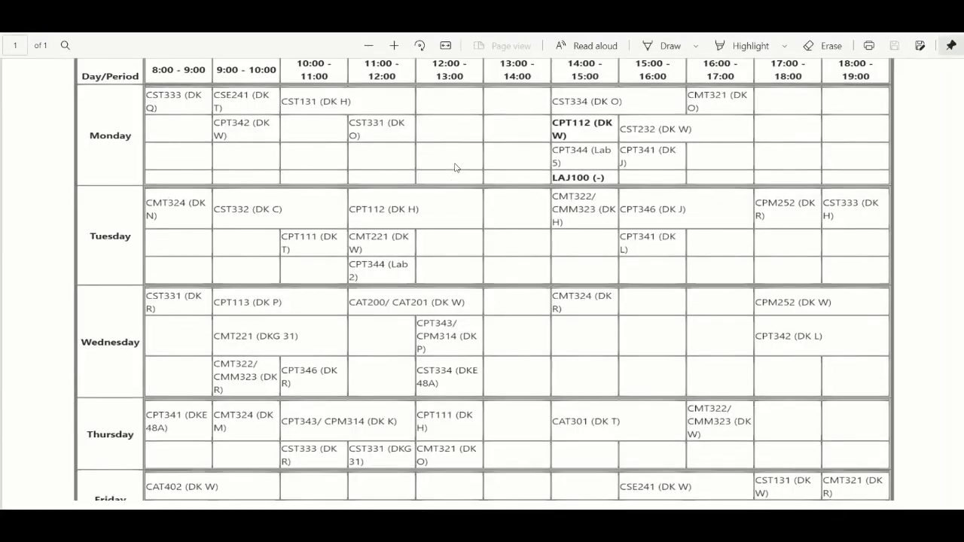
{"action": "scroll", "coordinate": [455, 167], "scroll_direction": "up", "scroll_amount": 2}
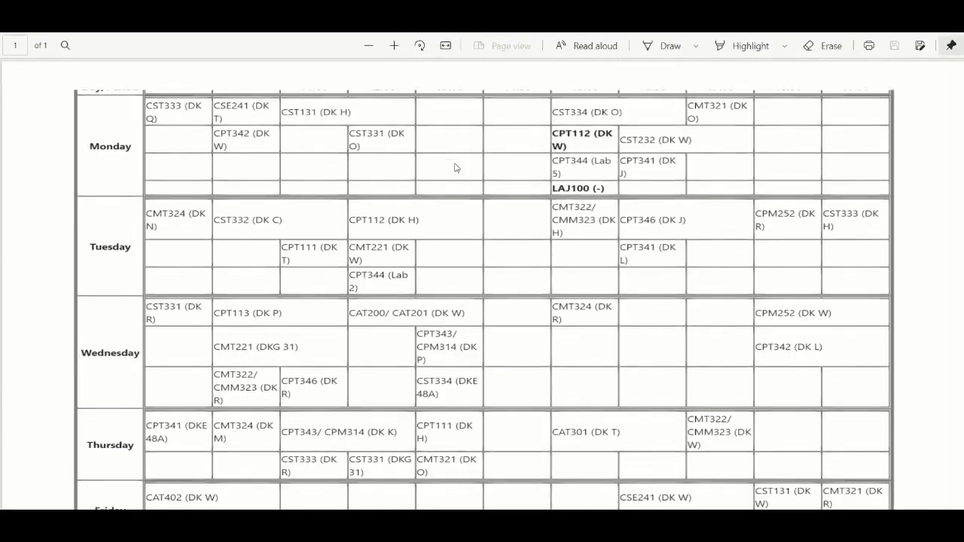
Return to the WinRAR archive and view the Year 1 timetable, 1.pdf, from the yearSchedule folder
{"action": "key", "text": "alt+Tab"}
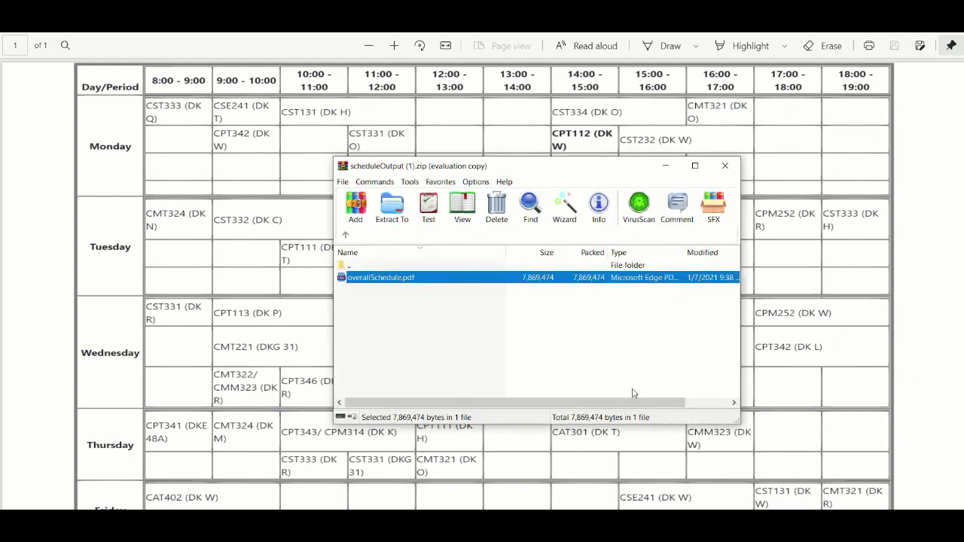
{"action": "double_click", "coordinate": [358, 267]}
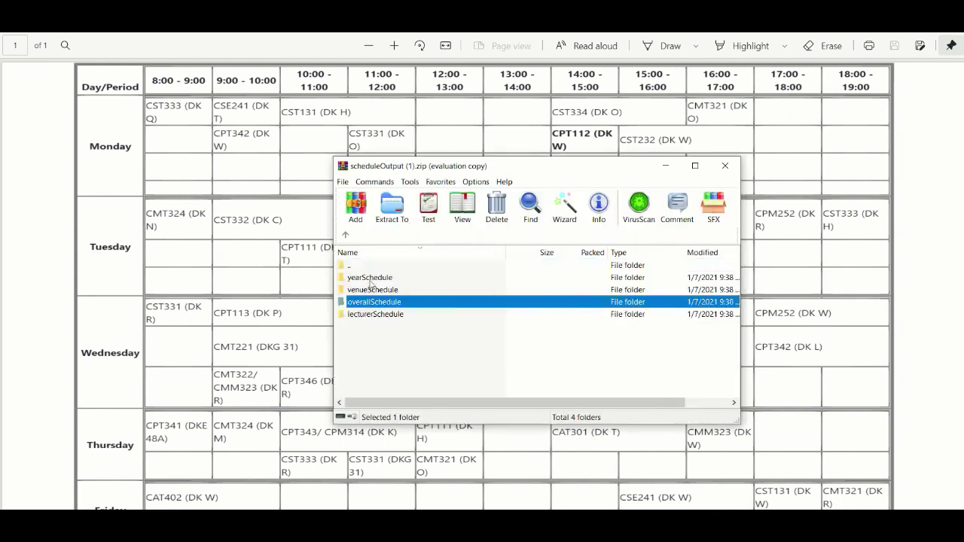
{"action": "double_click", "coordinate": [369, 278]}
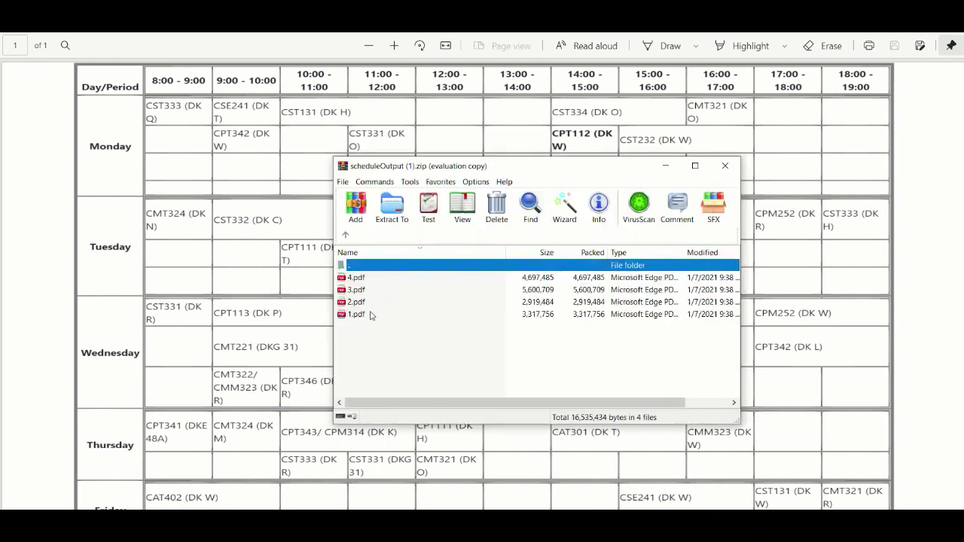
{"action": "double_click", "coordinate": [356, 314]}
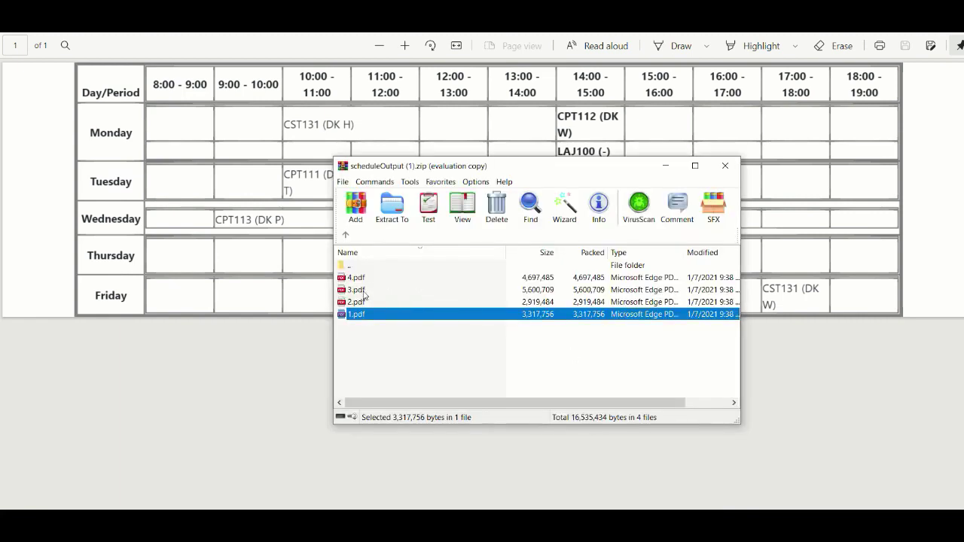
Go to the archive's venueSchedule folder and view the Lab 5.pdf timetable
{"action": "key", "text": "Home"}
{"action": "key", "text": "Return"}
{"action": "double_click", "coordinate": [373, 293]}
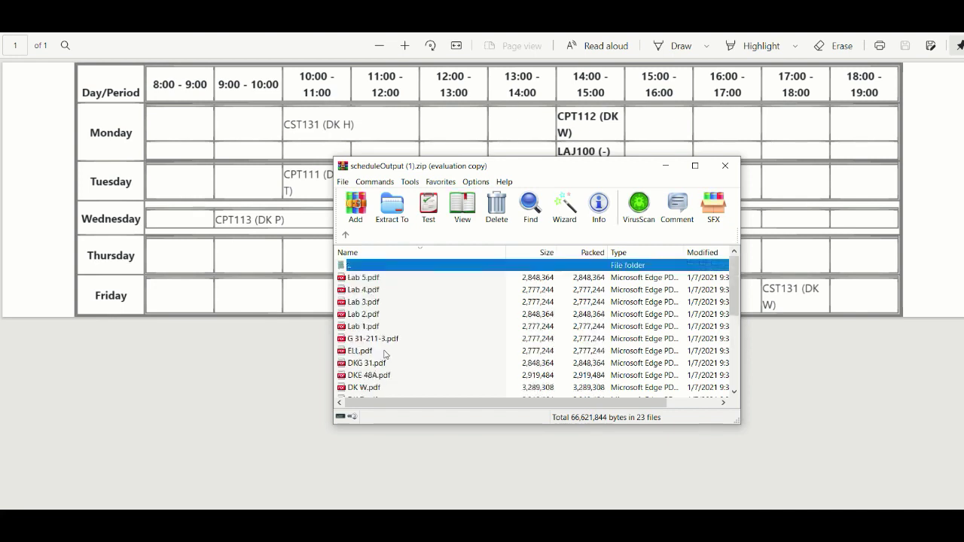
{"action": "double_click", "coordinate": [383, 278]}
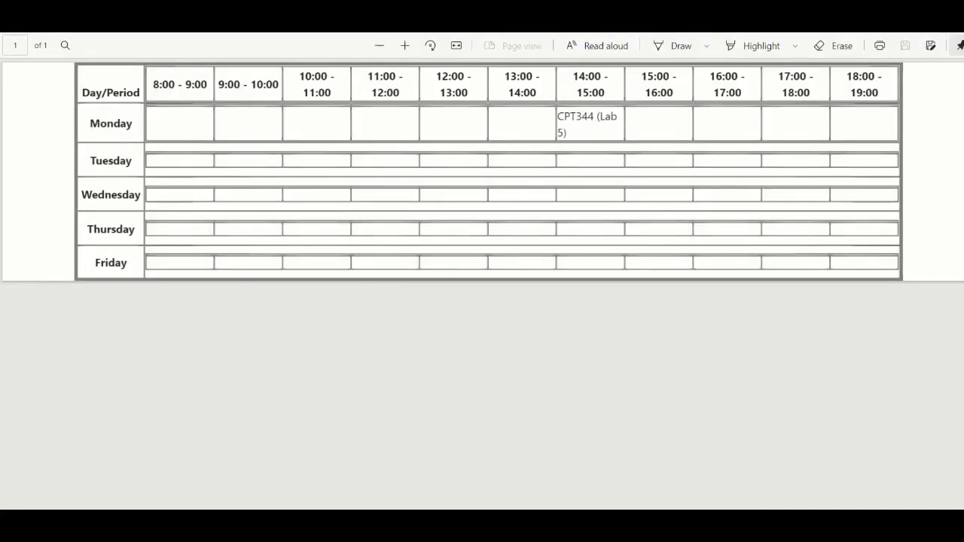
Return to the WinRAR archive, view the ZZ.pdf timetable from the lecturer schedules folder, and close the PDF viewer and the archive
{"action": "key", "text": "alt+Tab"}
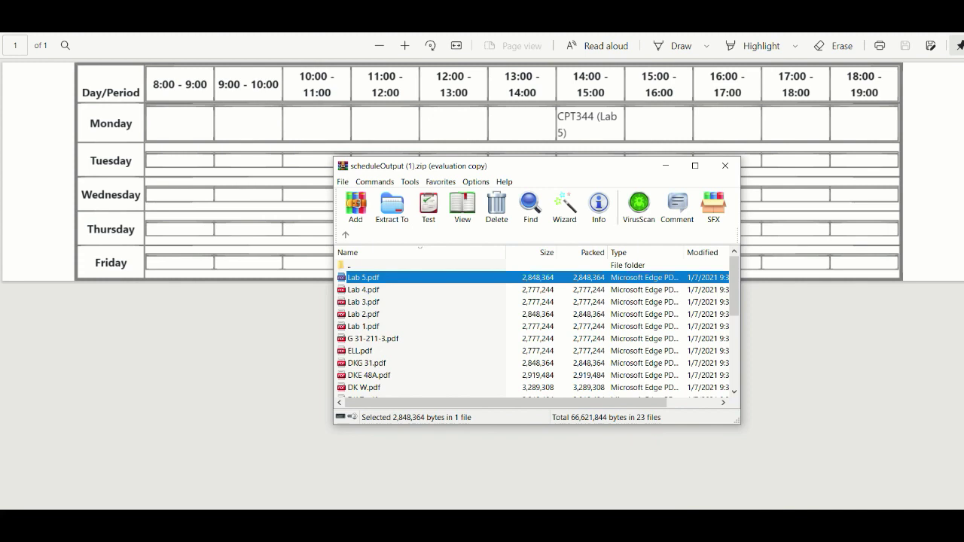
{"action": "double_click", "coordinate": [379, 268]}
{"action": "double_click", "coordinate": [374, 310]}
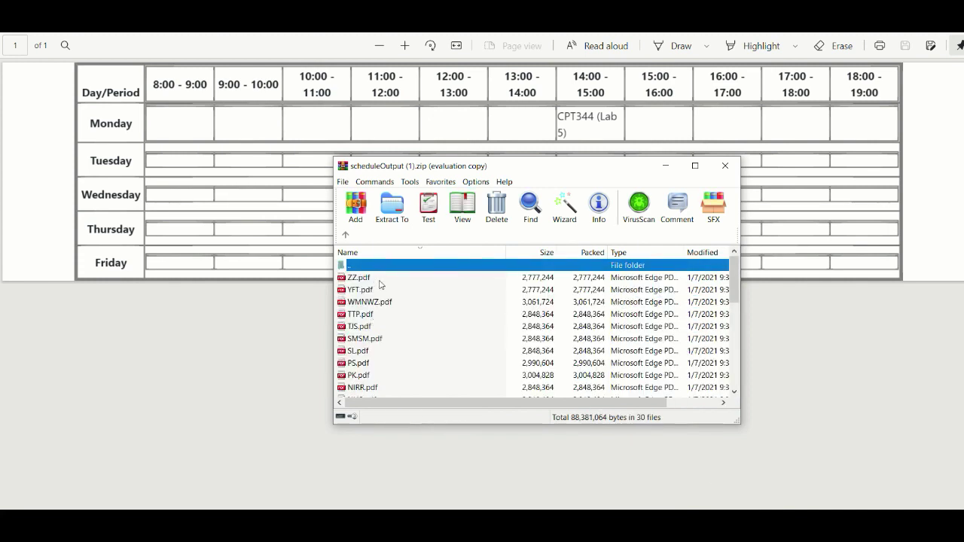
{"action": "double_click", "coordinate": [381, 281]}
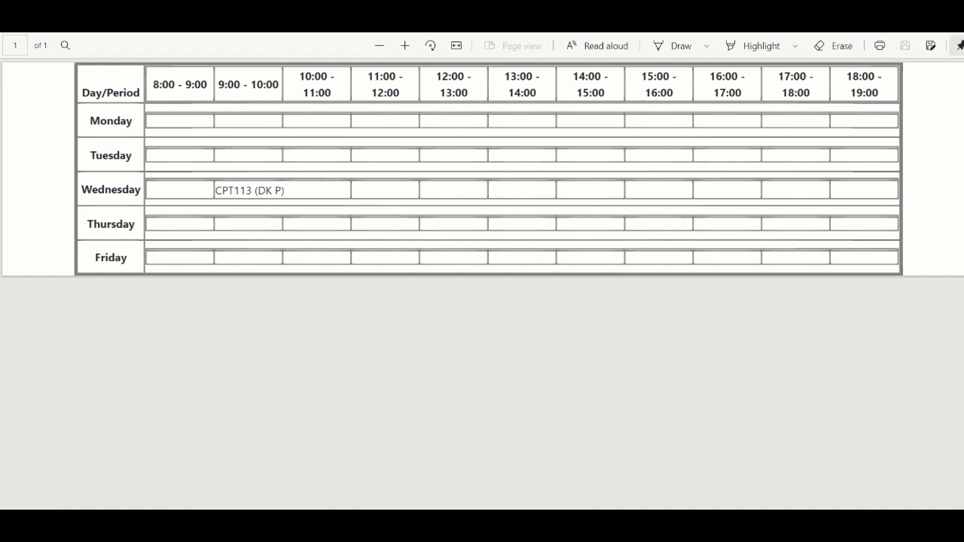
{"action": "key", "text": "alt+F4"}
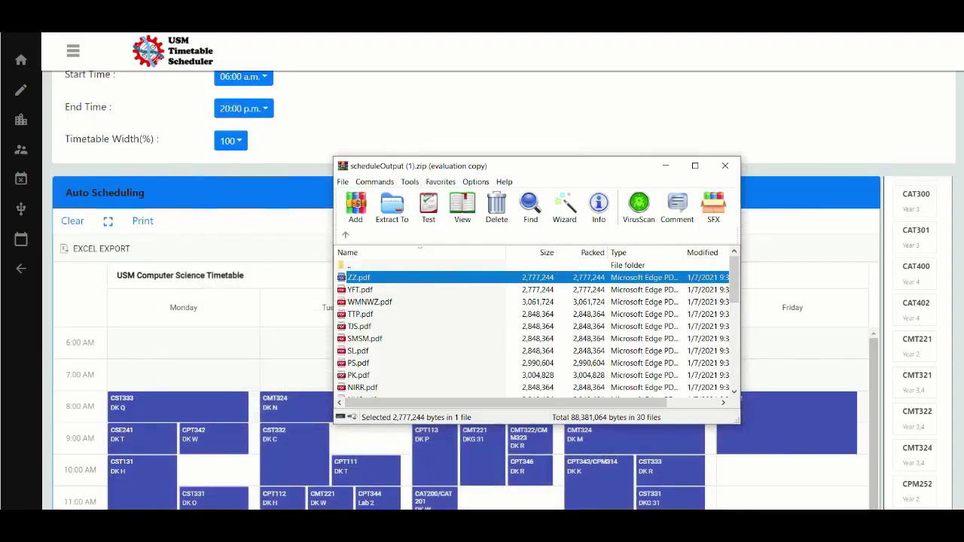
{"action": "left_click", "coordinate": [726, 165]}
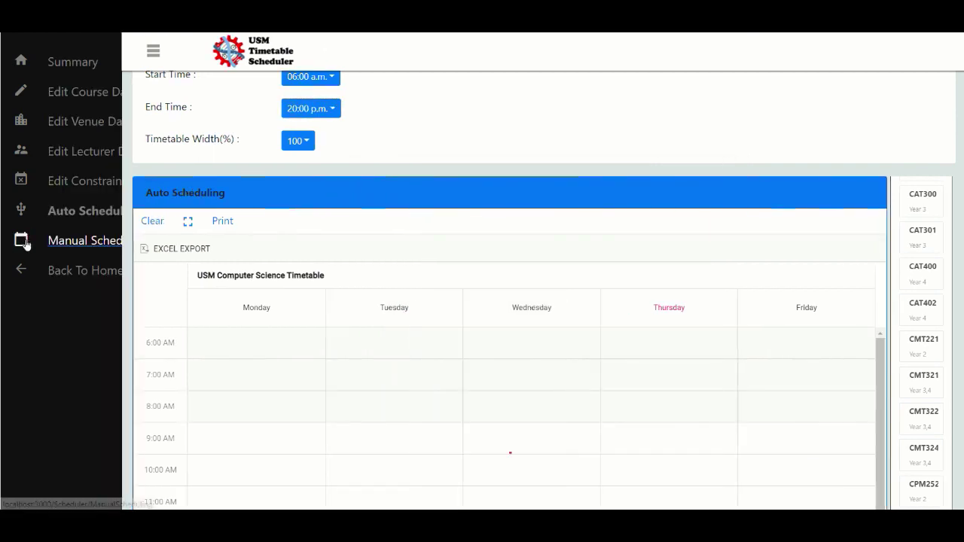
Open the Manual Scheduling page in USM Timetable Scheduler and look over its timetable grid and course list
{"action": "left_click", "coordinate": [127, 237]}
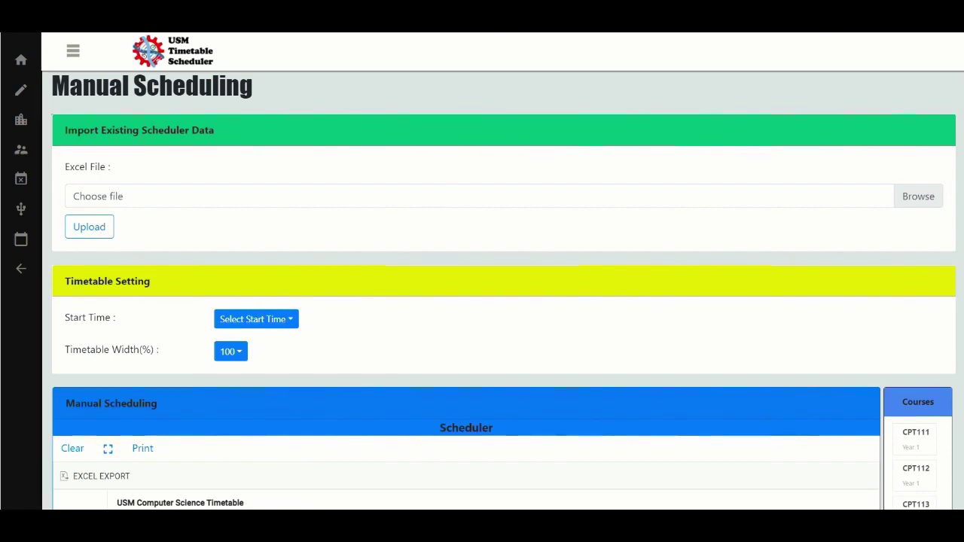
{"action": "scroll", "coordinate": [474, 307], "scroll_direction": "down", "scroll_amount": 7}
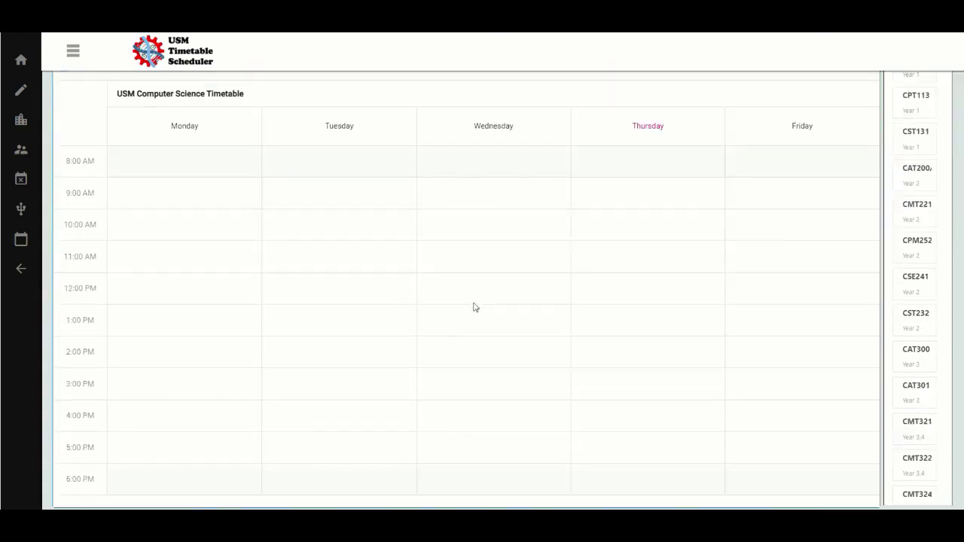
{"action": "scroll", "coordinate": [475, 307], "scroll_direction": "up", "scroll_amount": 7}
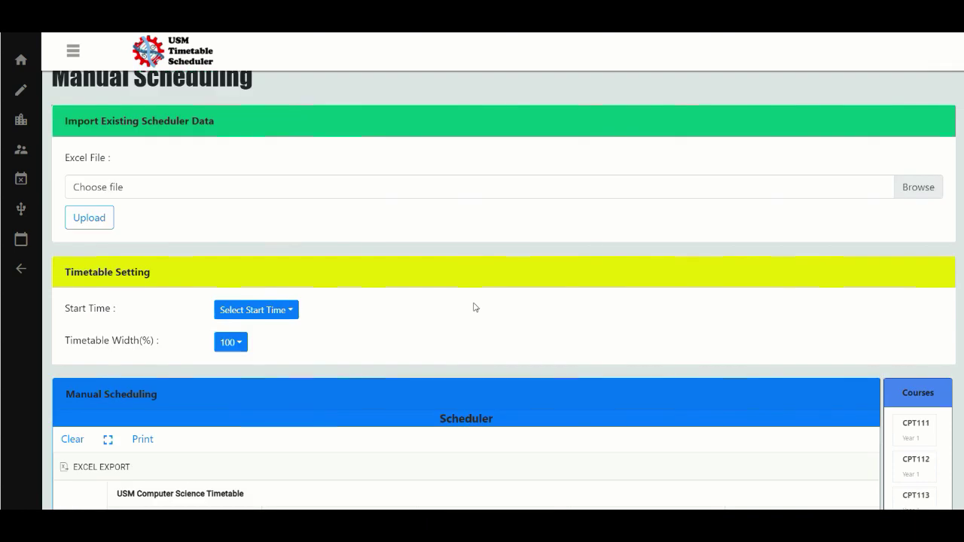
Import the existing scheduler data from Schedule.xlsx in the pixel folder and check the manual timetable
{"action": "left_click", "coordinate": [235, 198]}
{"action": "left_click", "coordinate": [231, 216]}
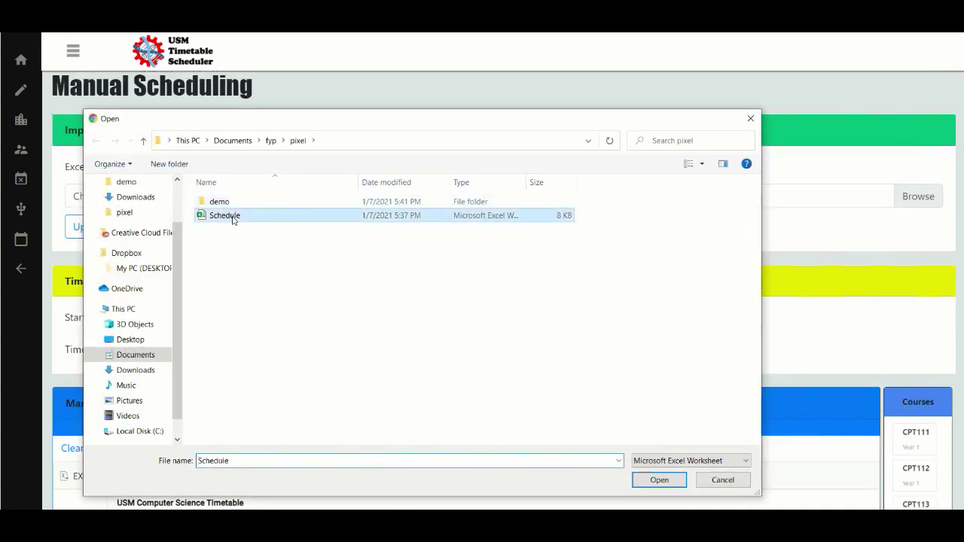
{"action": "left_click", "coordinate": [660, 481]}
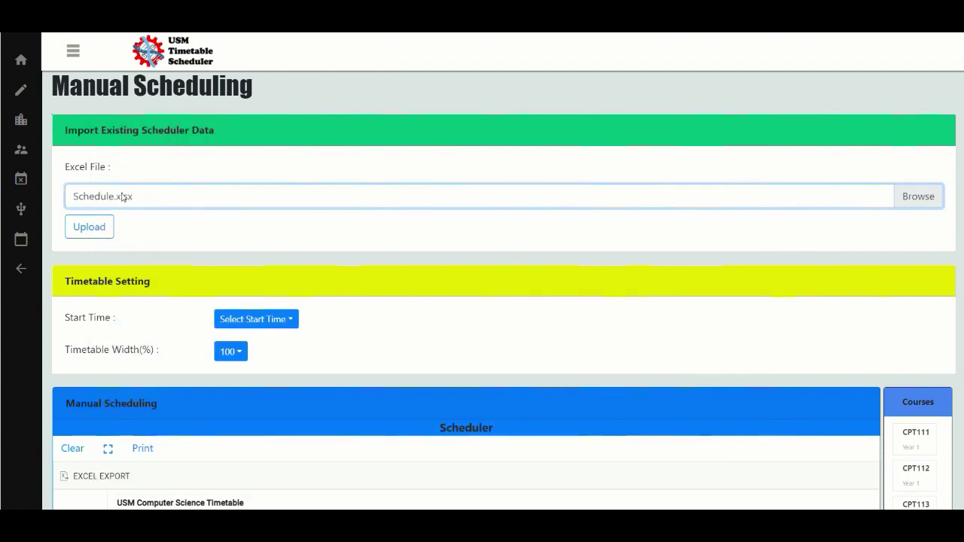
{"action": "left_click", "coordinate": [100, 227]}
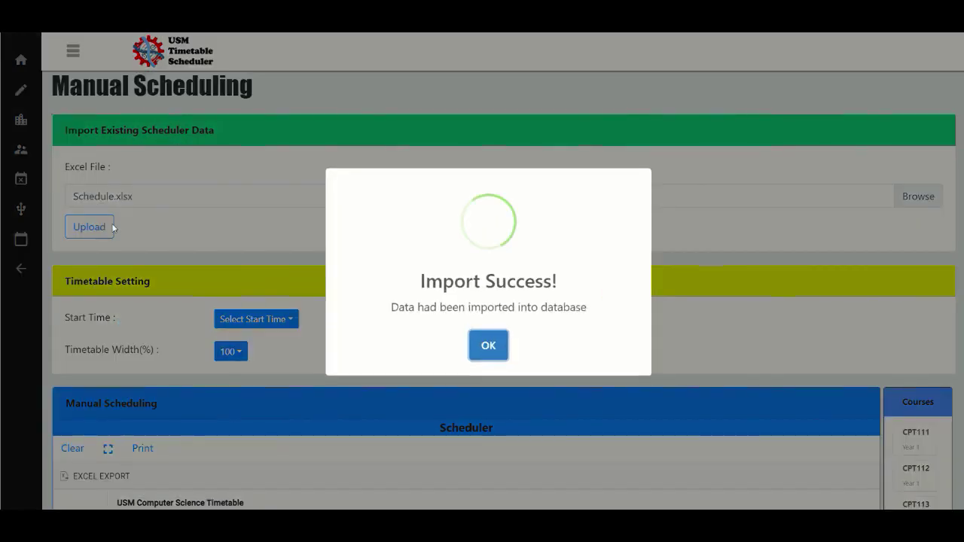
{"action": "left_click", "coordinate": [489, 345]}
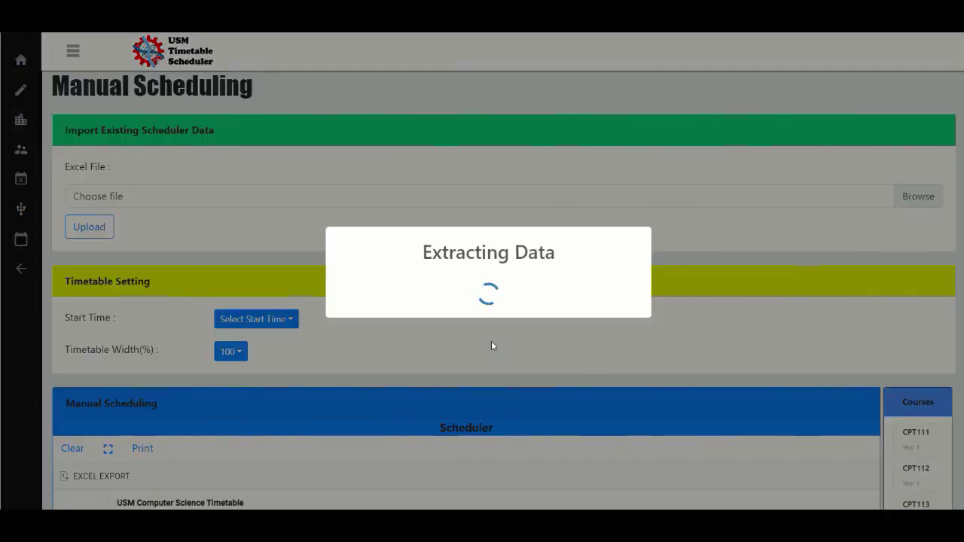
{"action": "scroll", "coordinate": [491, 346], "scroll_direction": "down", "scroll_amount": 5}
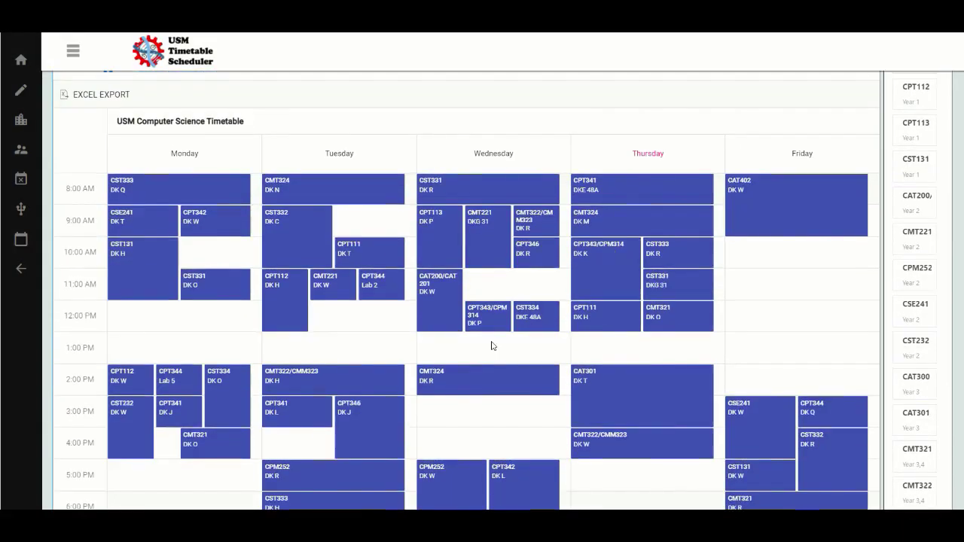